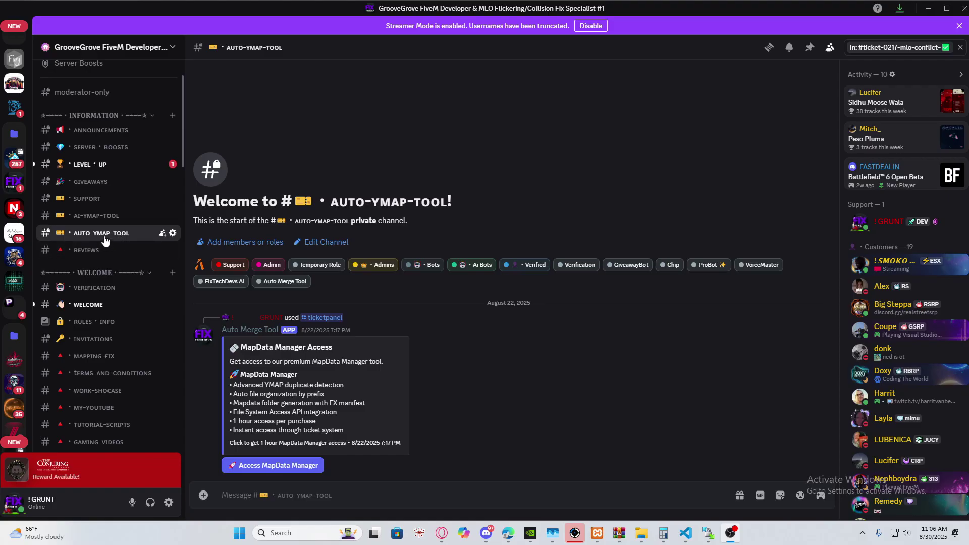
# View the verification, ai-ymap-tool and auto-ymap-tool channels to compare the YMAP tools they offer.
pyautogui.click(99, 289)
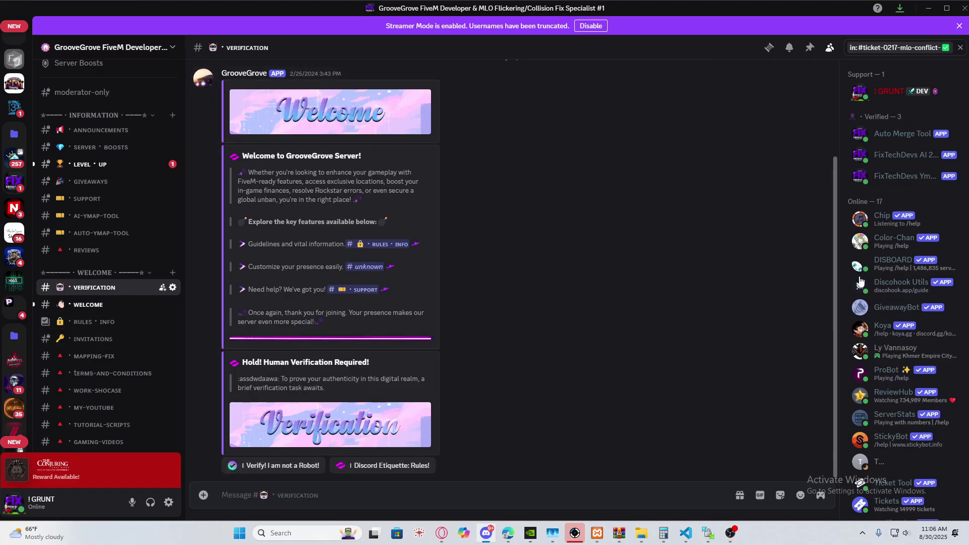
pyautogui.click(83, 216)
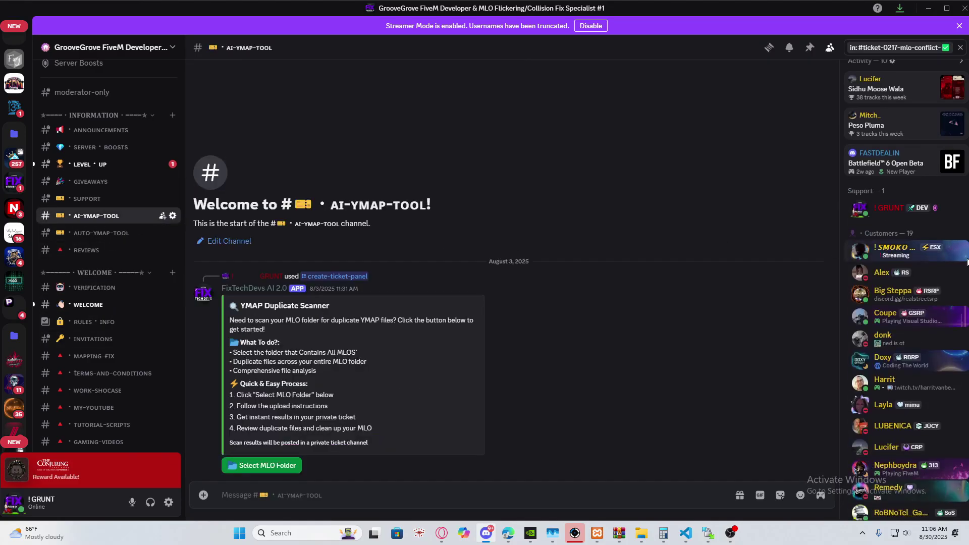
pyautogui.scroll(-10, 888, 252)
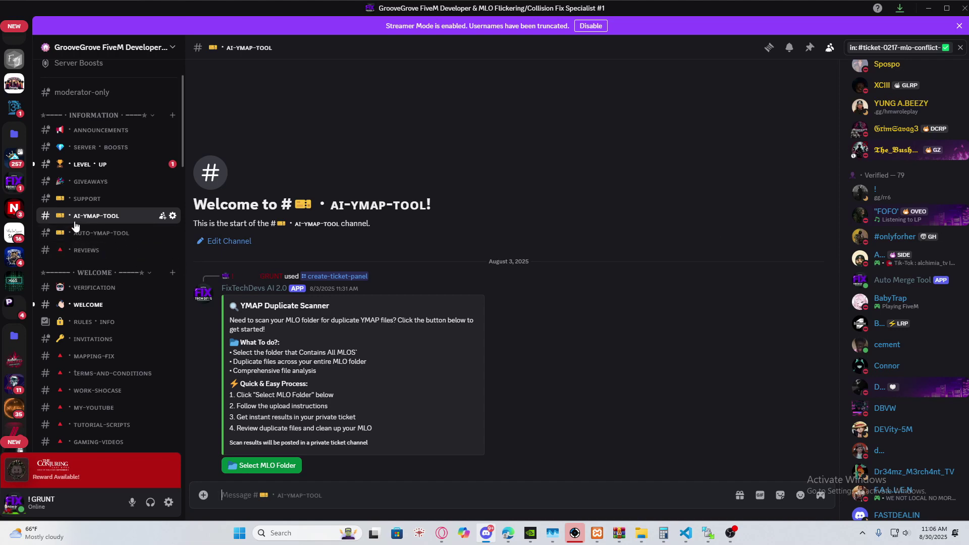
pyautogui.click(102, 236)
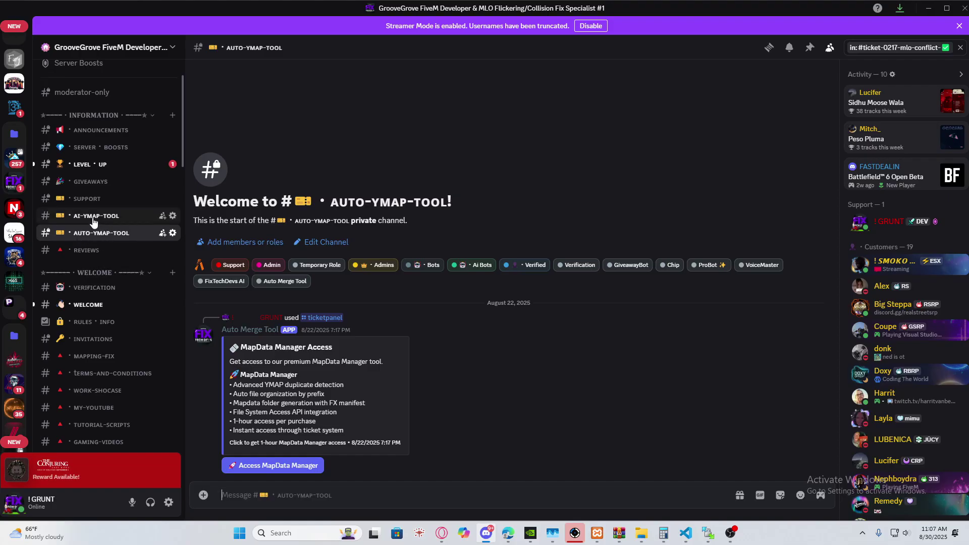
pyautogui.click(90, 221)
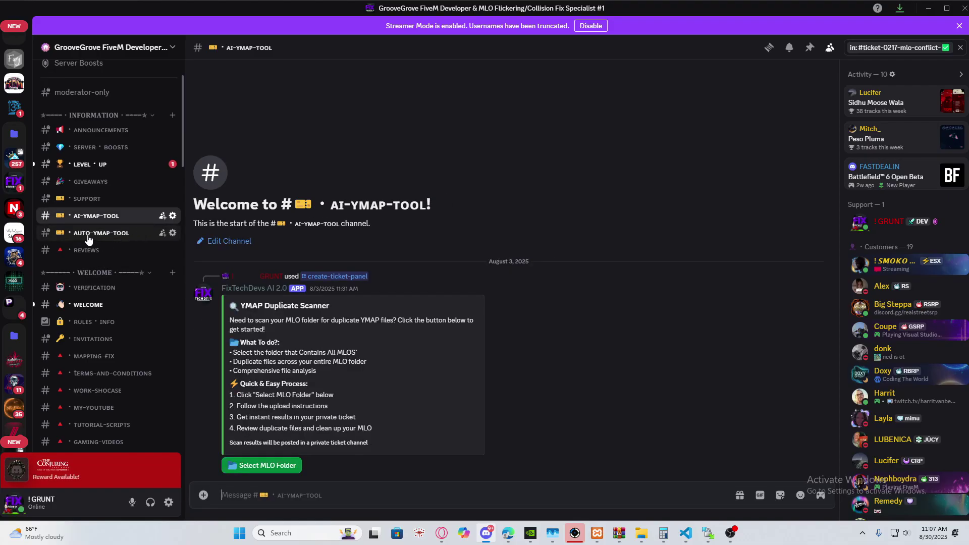
# Request MapData Manager access in the auto-ymap-tool channel and open the resulting Auto Merger payment ticket.
pyautogui.click(114, 238)
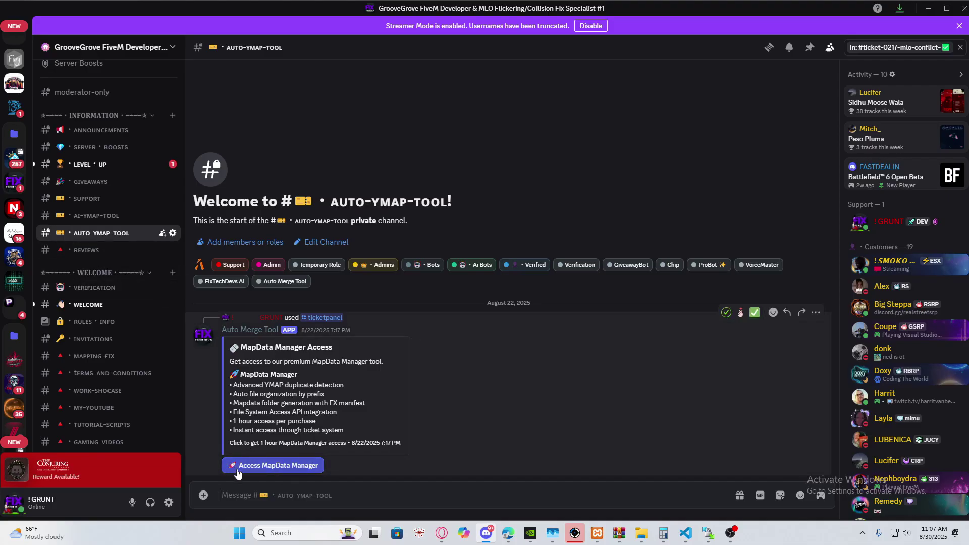
pyautogui.click(253, 471)
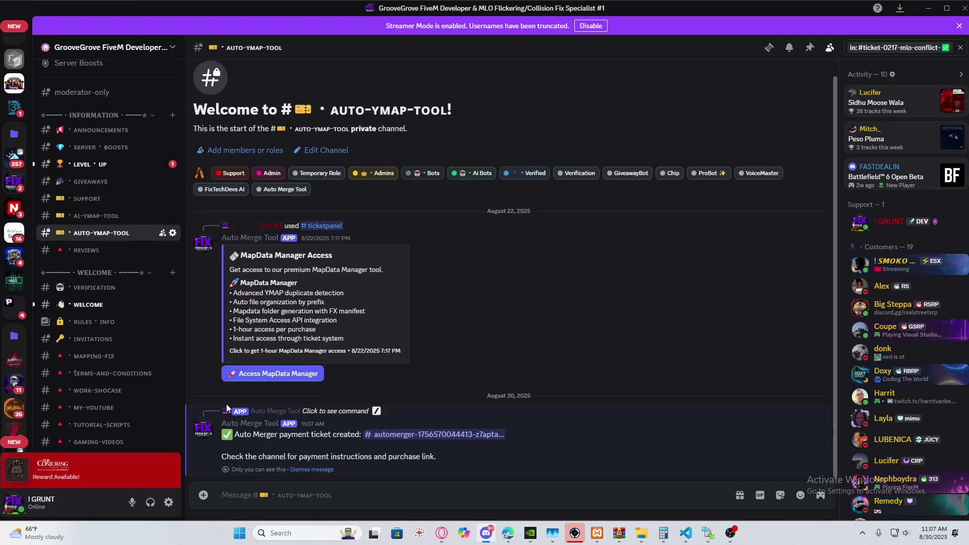
pyautogui.click(386, 435)
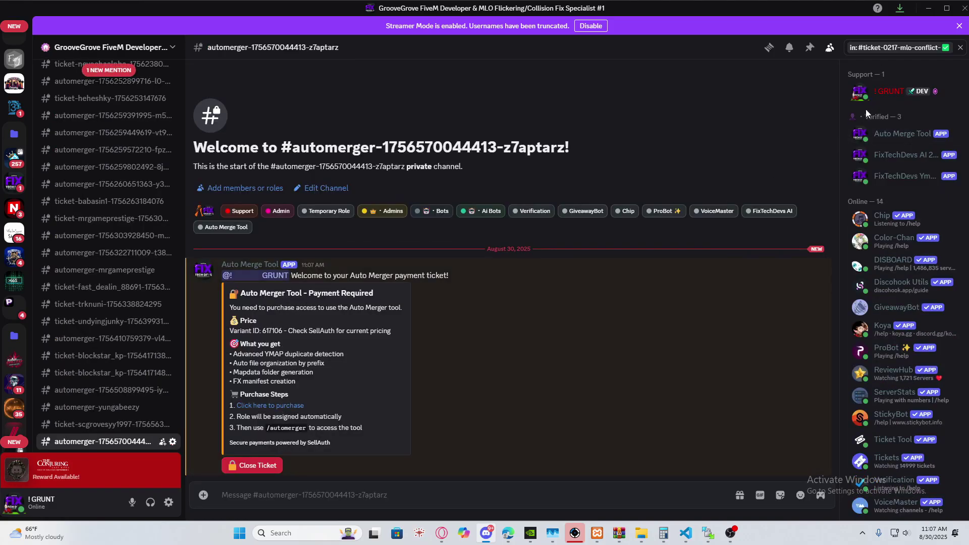
# Check the roles on the server owner's profile and copy the /automerger command from the ticket's purchase steps.
pyautogui.click(876, 93)
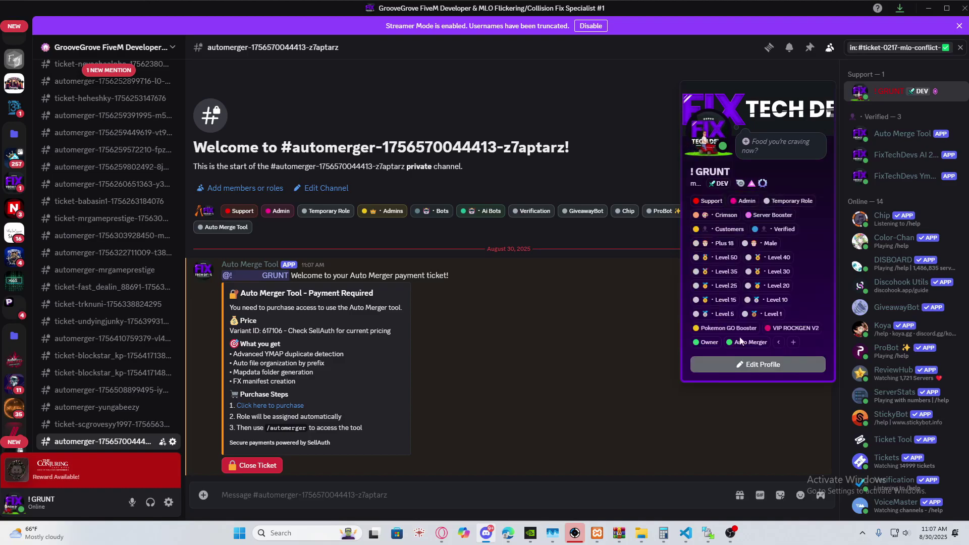
pyautogui.click(519, 374)
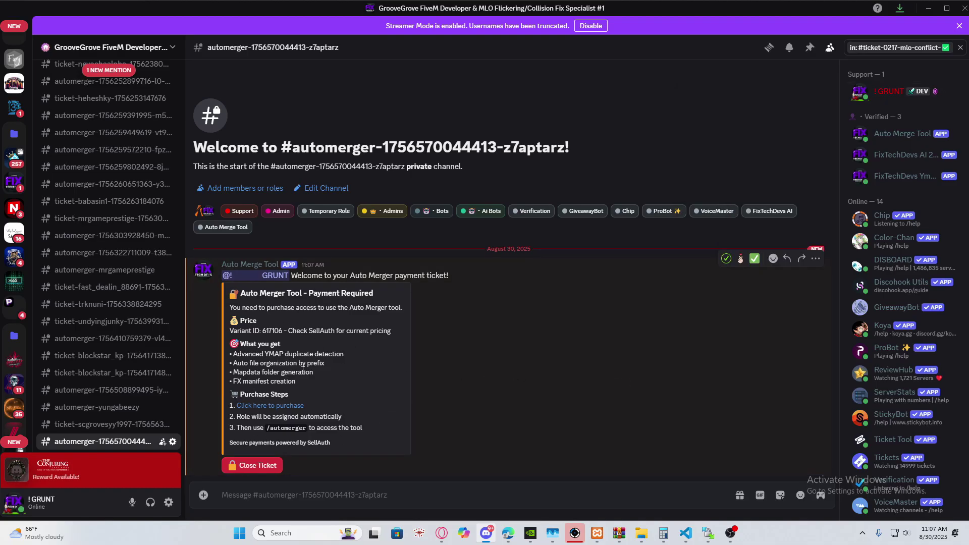
pyautogui.doubleClick(281, 429)
pyautogui.moveTo(267, 429); pyautogui.dragTo(304, 428)
pyautogui.hotkey('ctrl', 'c')
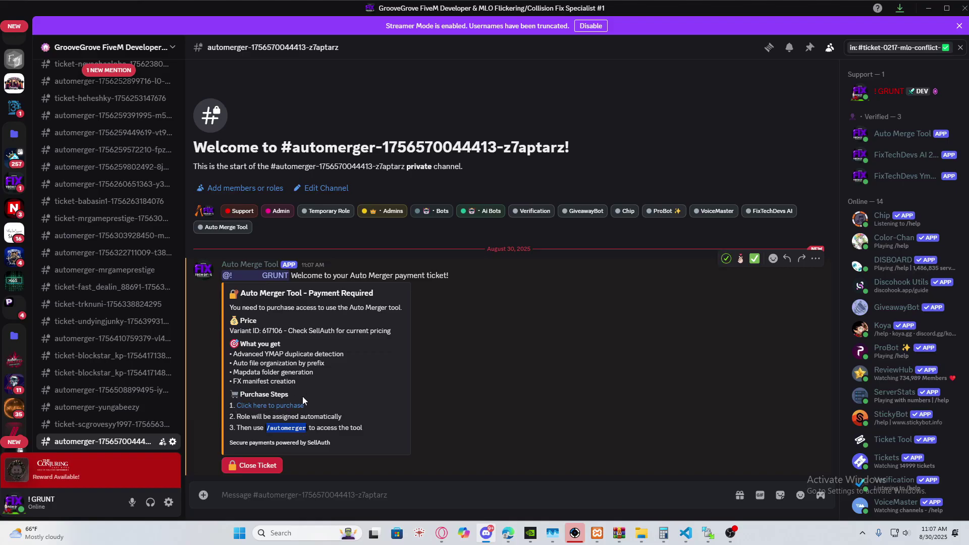
# Recheck the owner's profile, then run the /automerger command for MapData Manager access in the payment ticket channel.
pyautogui.click(861, 91)
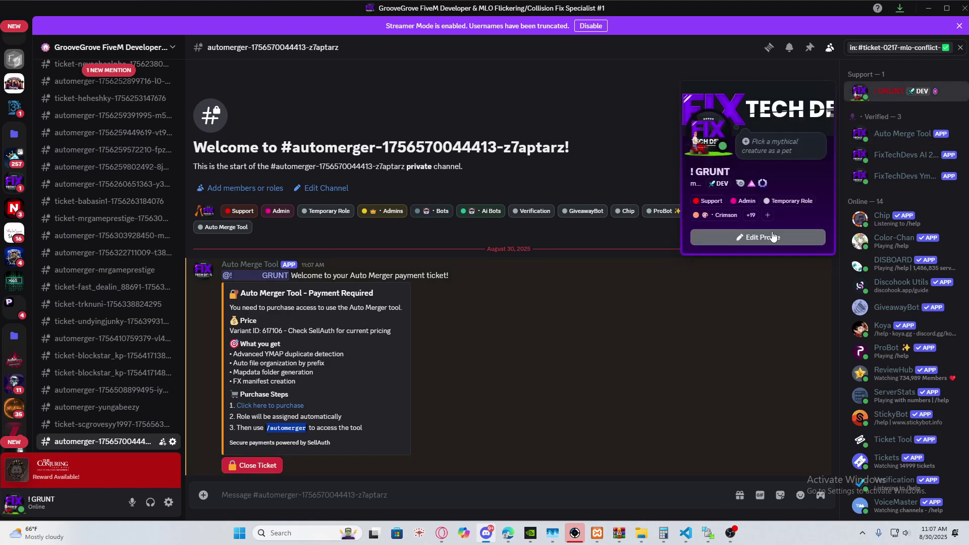
pyautogui.click(472, 373)
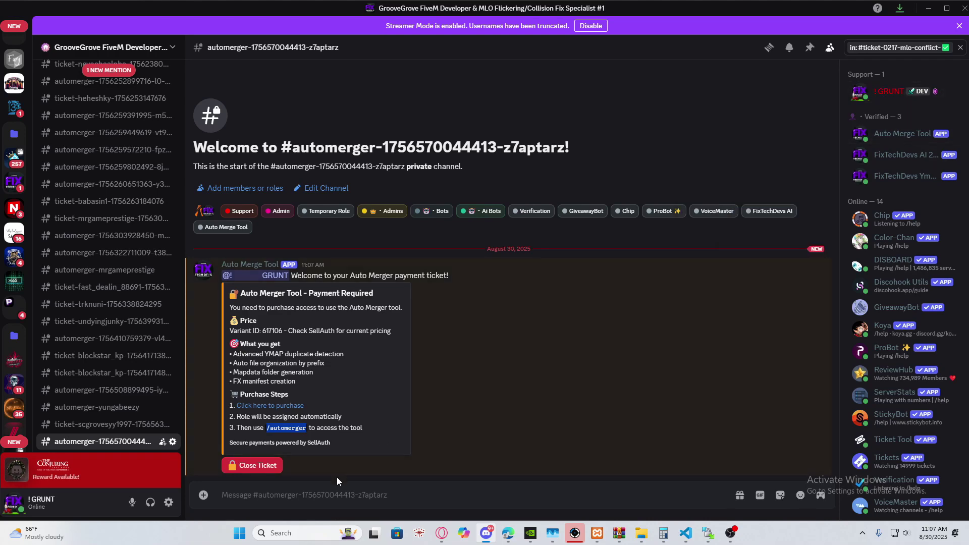
pyautogui.click(320, 490)
pyautogui.hotkey('ctrl', 'v')
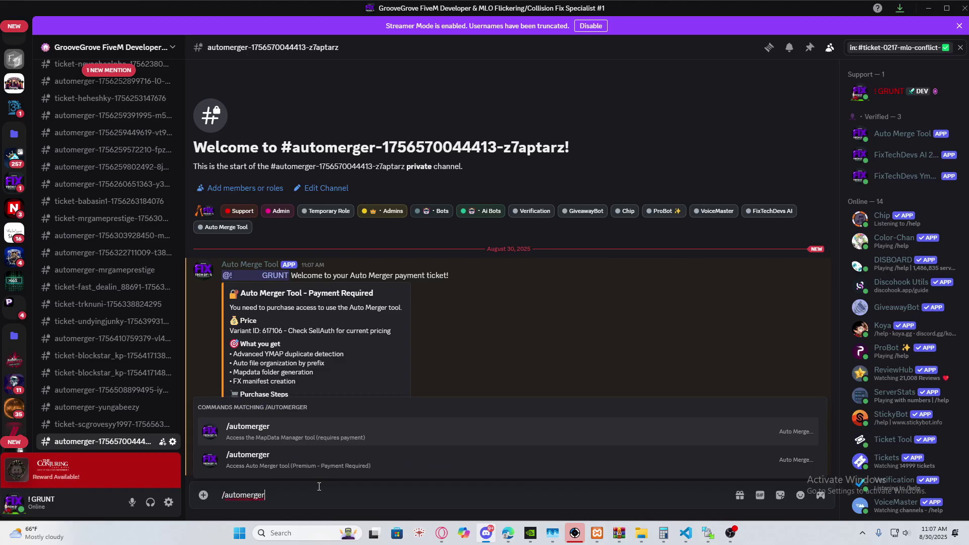
pyautogui.press('Return')
pyautogui.press('Return')
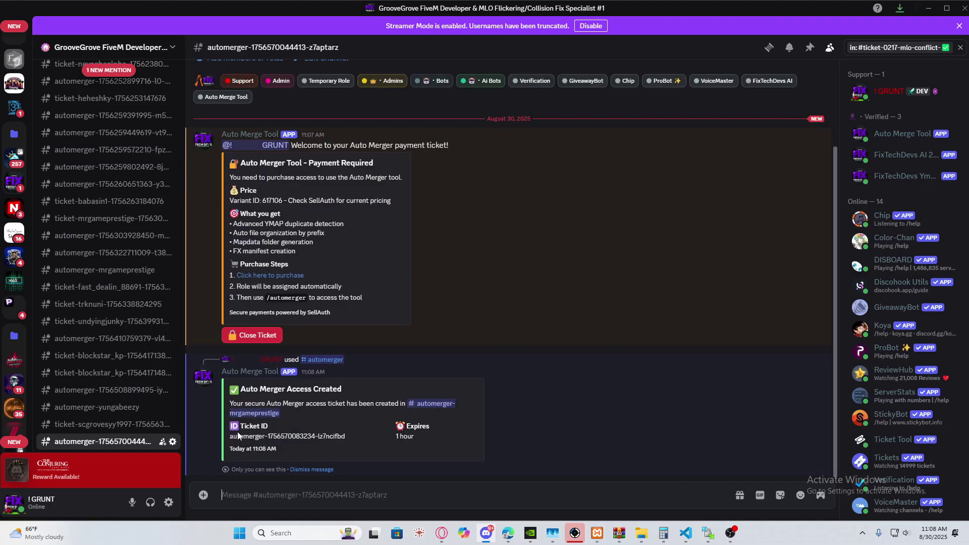
# Open the newly created access ticket and follow its link to the MapData Manager site.
pyautogui.click(430, 404)
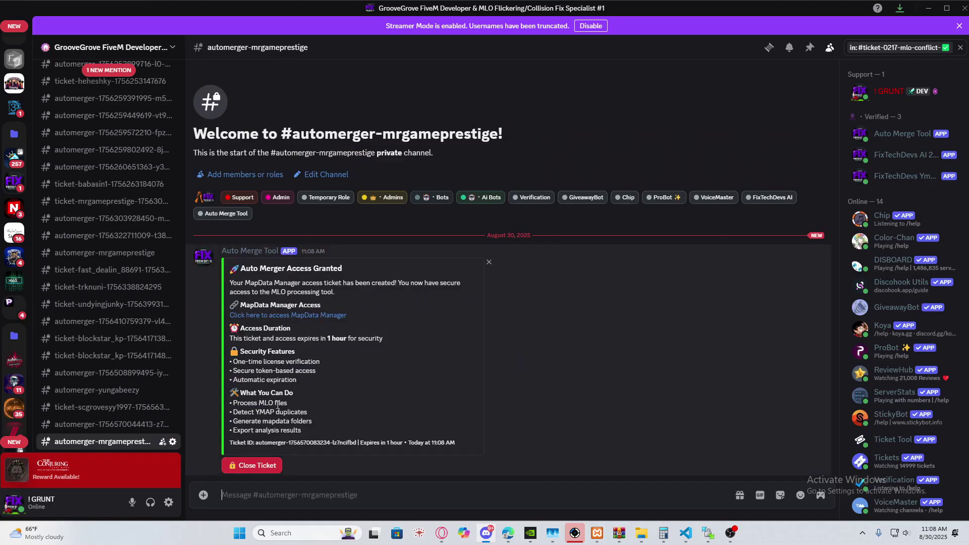
pyautogui.click(285, 316)
pyautogui.click(494, 320)
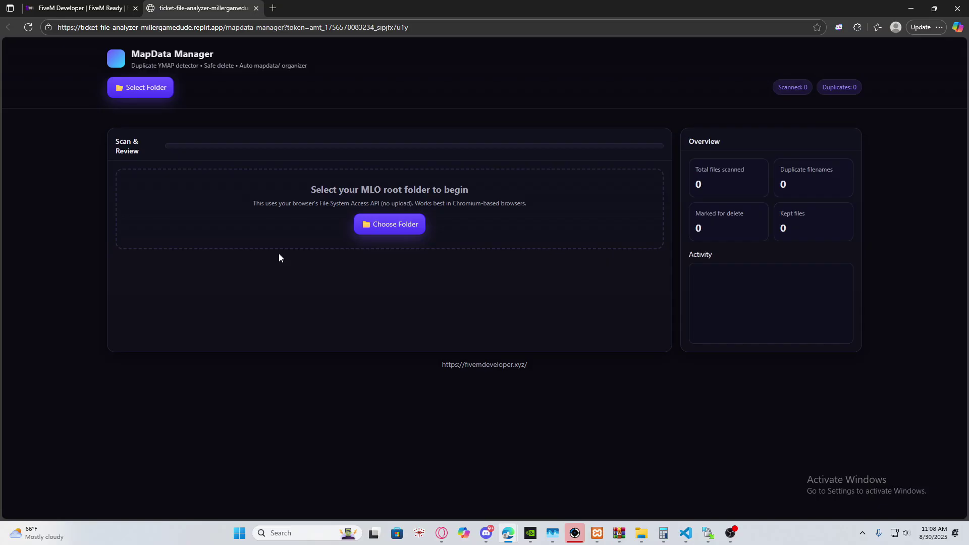
# Start choosing the MLO root folder and browse to the contents of resources/[youtube].
pyautogui.click(366, 227)
pyautogui.click(703, 150)
pyautogui.click(372, 232)
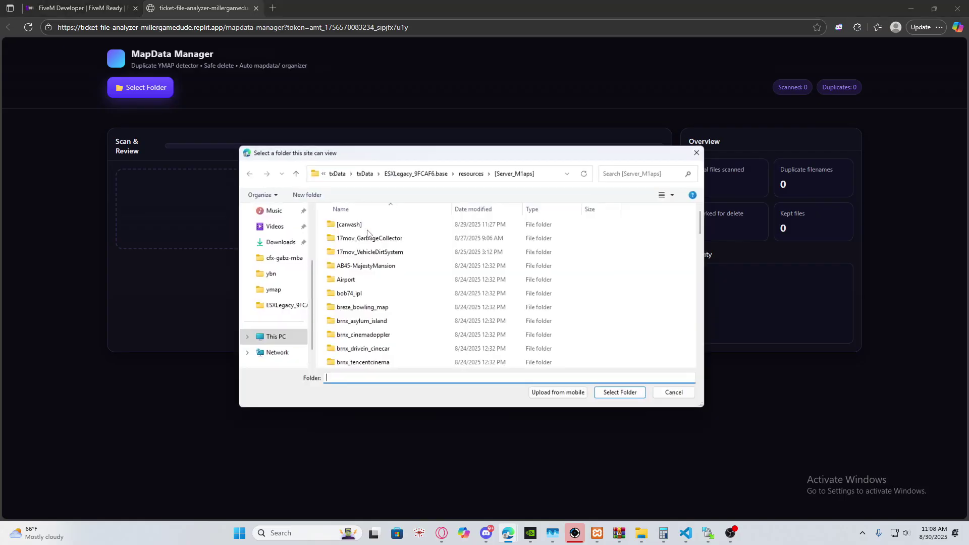
pyautogui.click(444, 172)
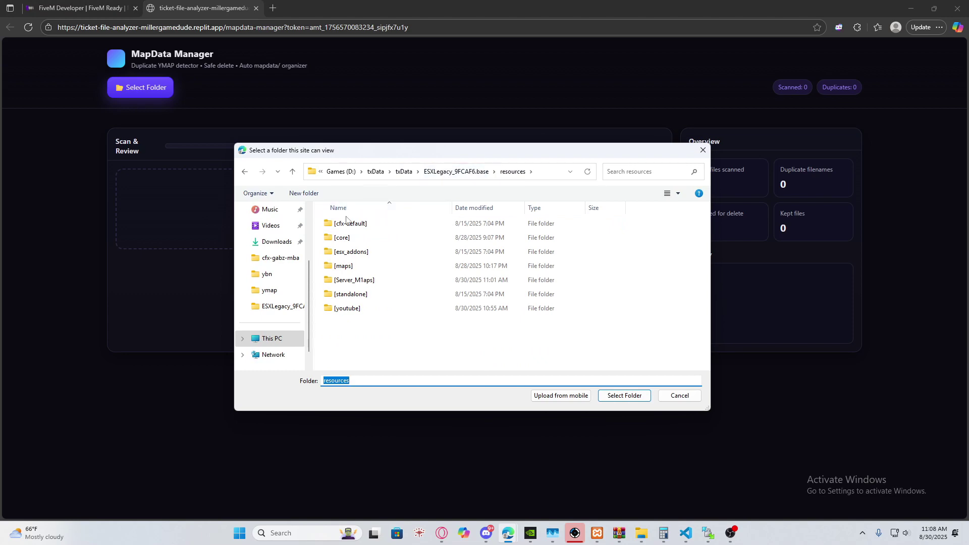
pyautogui.doubleClick(341, 309)
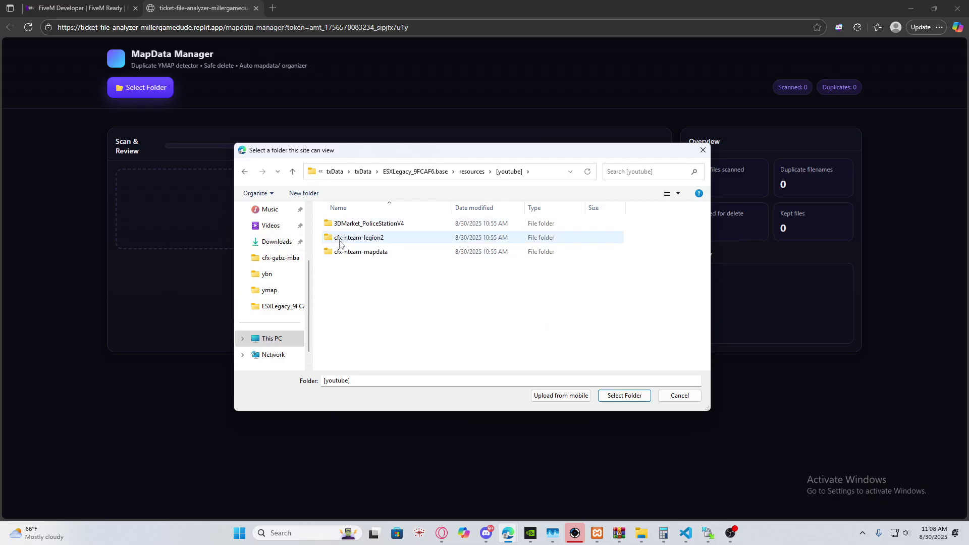
pyautogui.moveTo(340, 244)
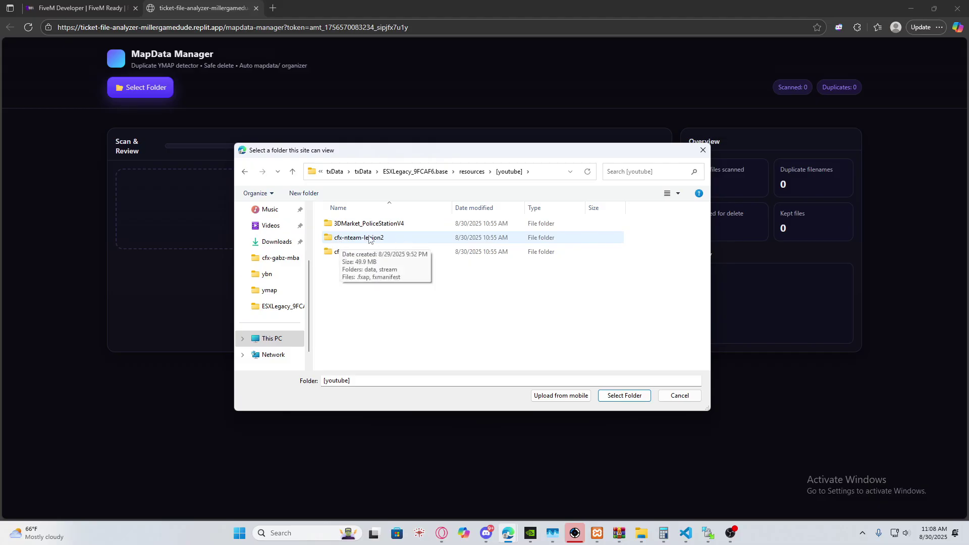
pyautogui.click(352, 253)
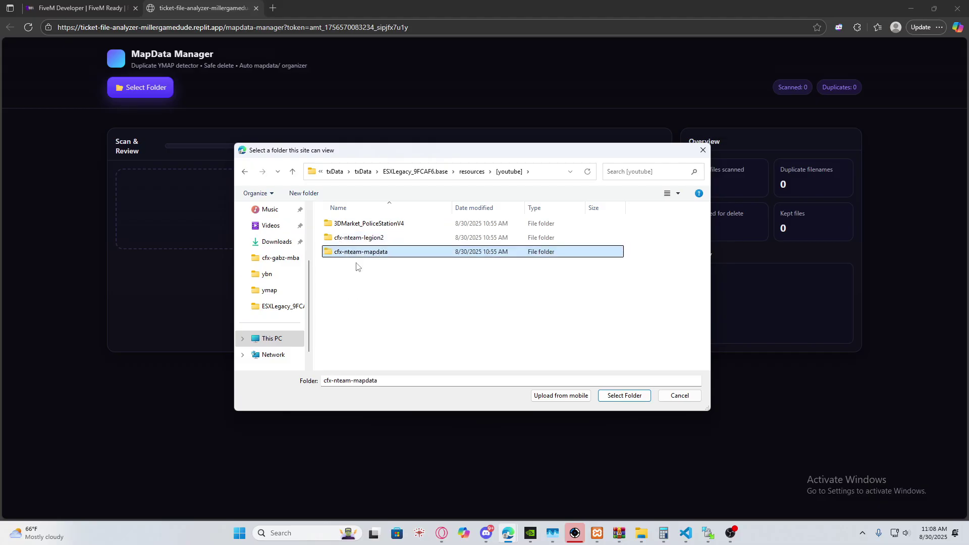
# Select the [youtube] folder inside resources as the MLO root and allow the site to view its files.
pyautogui.click(466, 174)
pyautogui.click(354, 309)
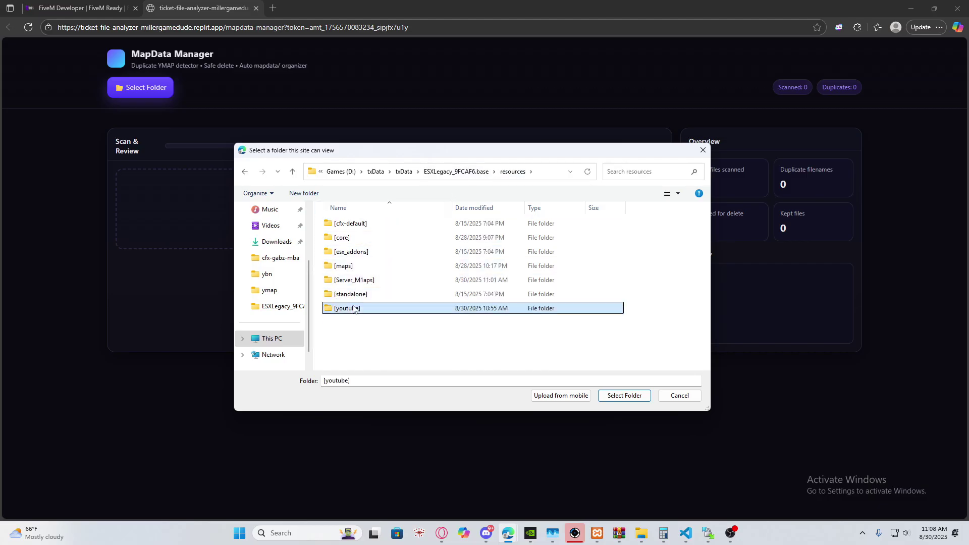
pyautogui.doubleClick(353, 309)
pyautogui.click(513, 172)
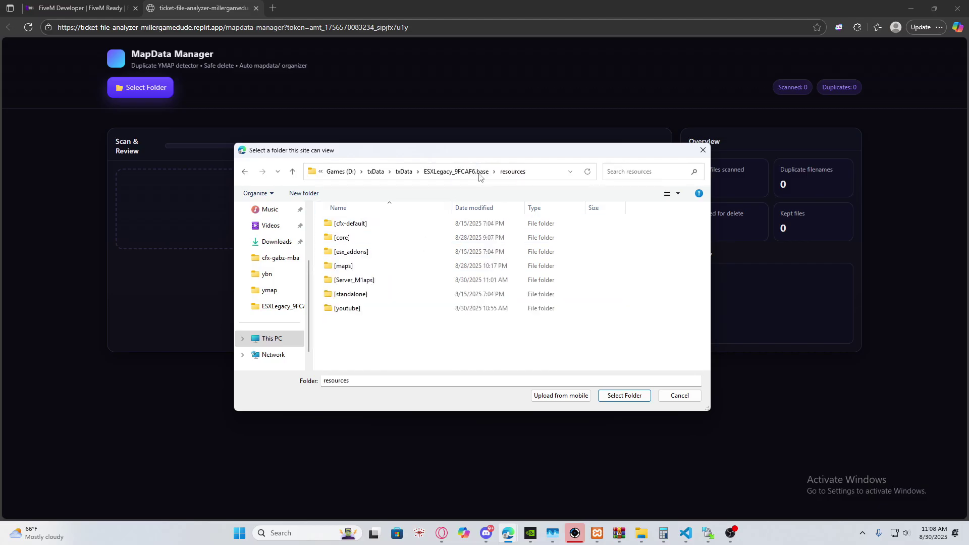
pyautogui.click(358, 309)
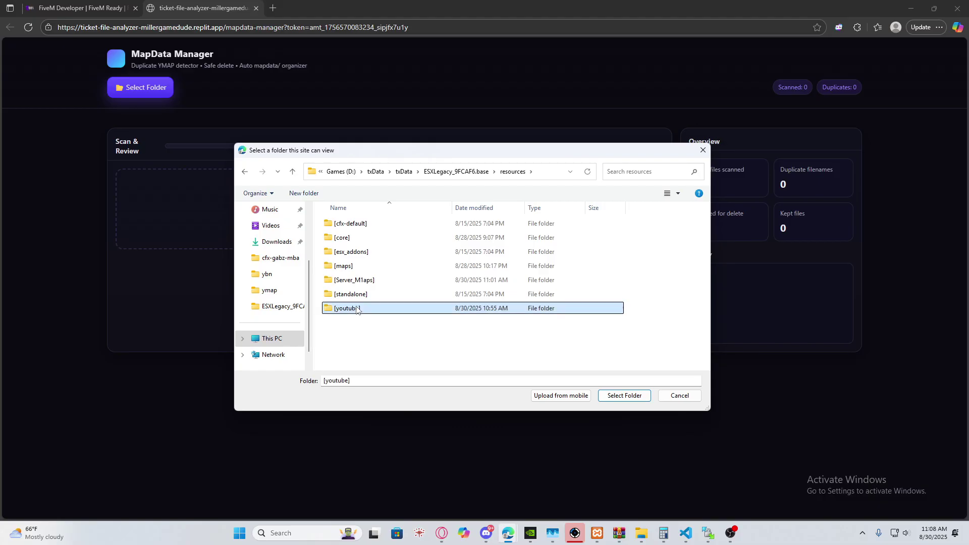
pyautogui.click(622, 397)
pyautogui.click(509, 91)
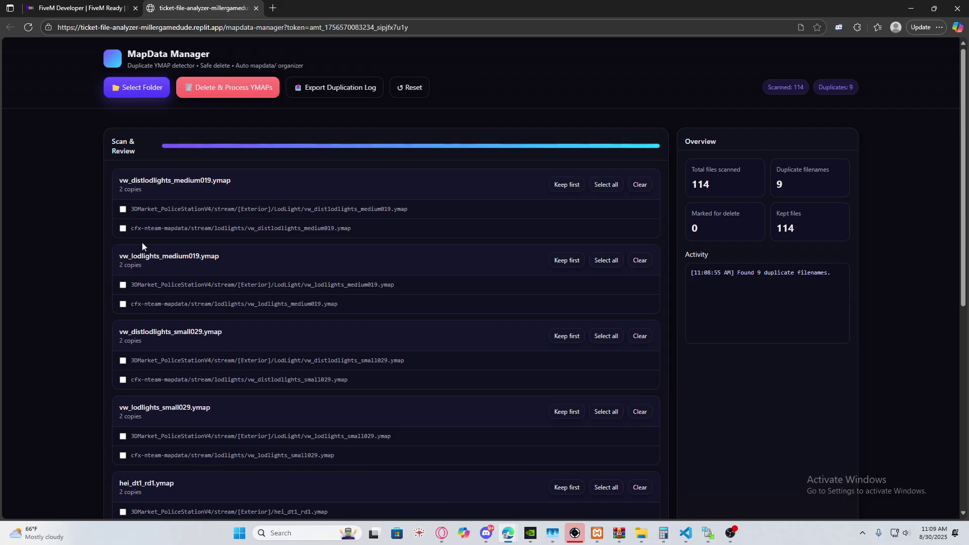
# Mark the 3DMarket_PoliceStationV4 copies of the four vw_distlodlights and vw_lodlights duplicates (medium019 and small029) for deletion.
pyautogui.click(124, 210)
pyautogui.click(123, 286)
pyautogui.click(123, 362)
pyautogui.click(123, 456)
pyautogui.click(123, 455)
pyautogui.click(122, 437)
# Mark the 3DMarket_PoliceStationV4 copies of the five hei_dt1_rd1 duplicates for deletion, including critical_1, long_1, strm_5 and strm_6.
pyautogui.scroll(-1, 129, 427)
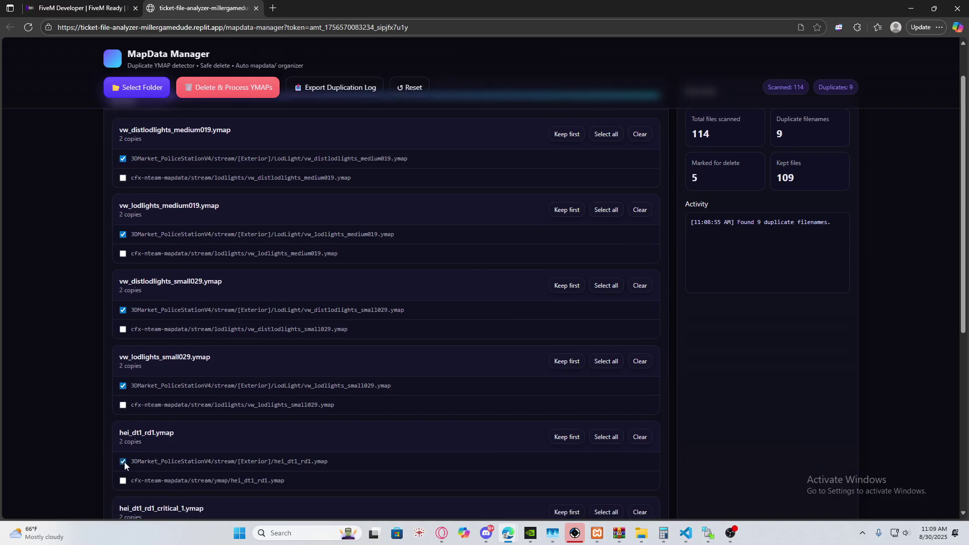
pyautogui.scroll(-2, 132, 459)
pyautogui.click(123, 437)
pyautogui.scroll(-2, 131, 434)
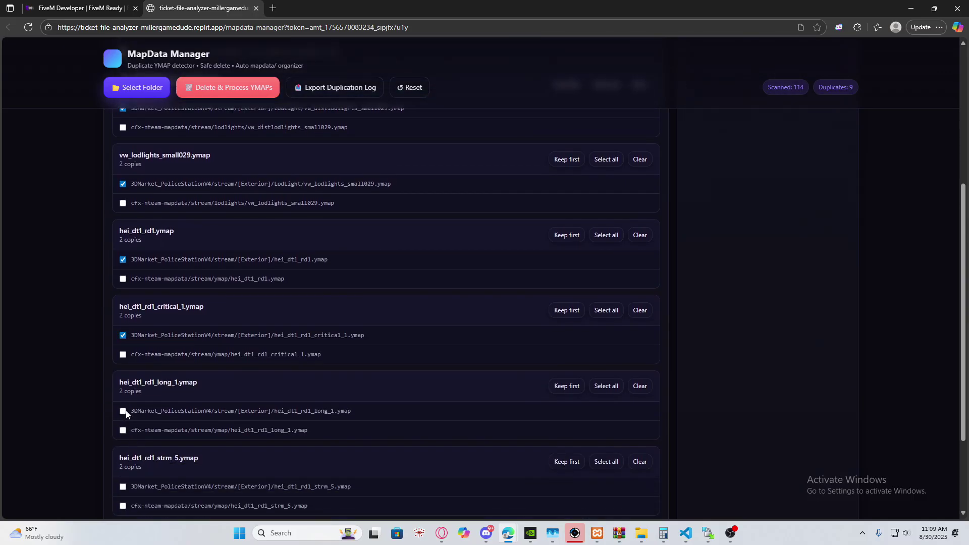
pyautogui.scroll(-2, 142, 432)
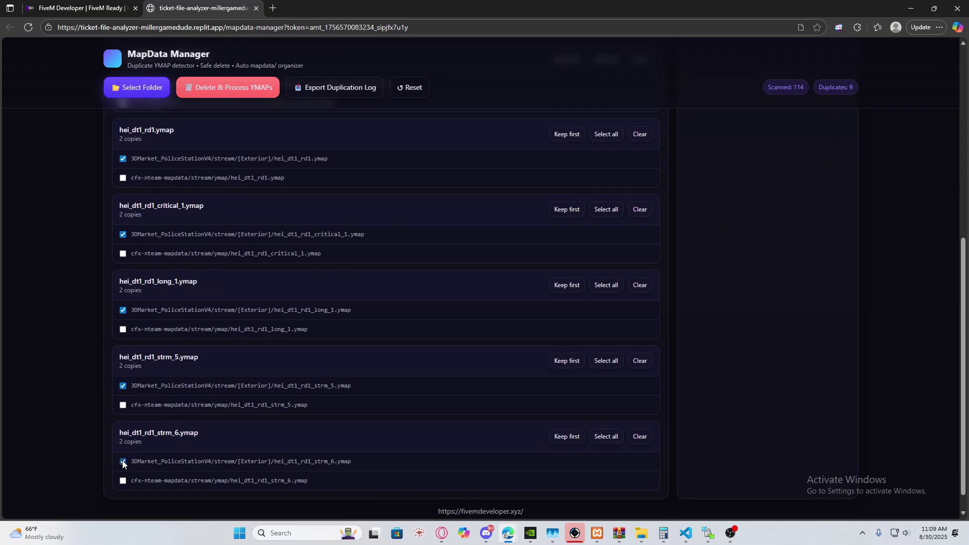
# Delete and process the marked YMAPs, allow saving changes to [youtube], and cancel choosing a mapdata save location.
pyautogui.scroll(7, 128, 451)
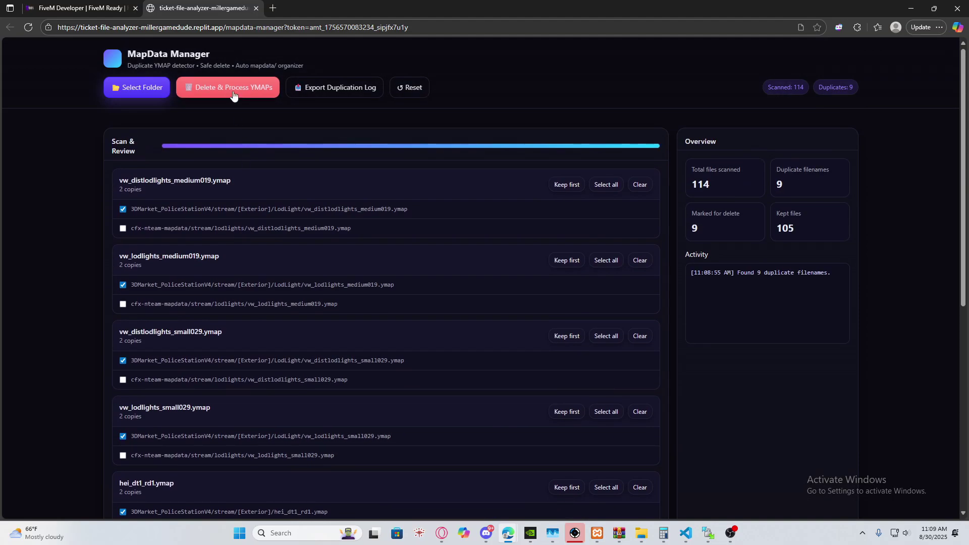
pyautogui.click(233, 96)
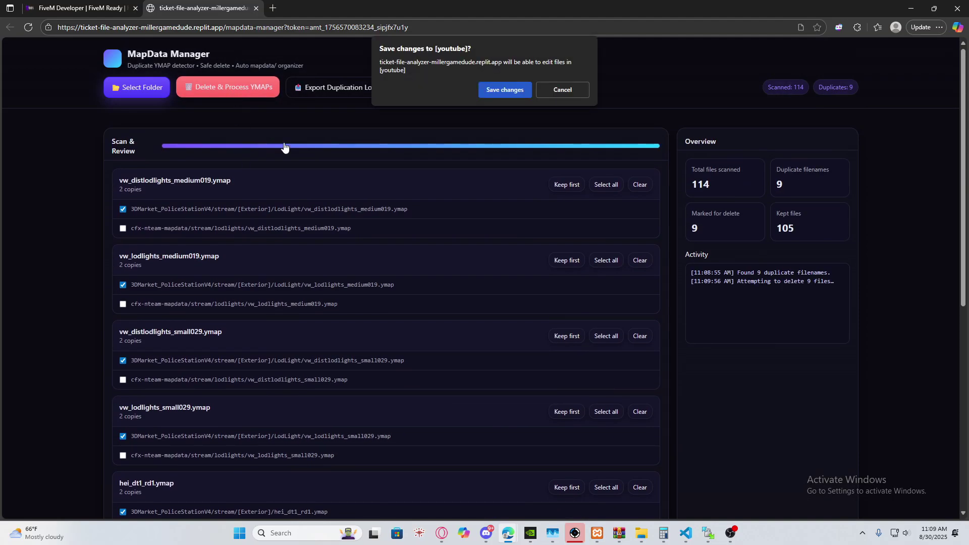
pyautogui.click(503, 90)
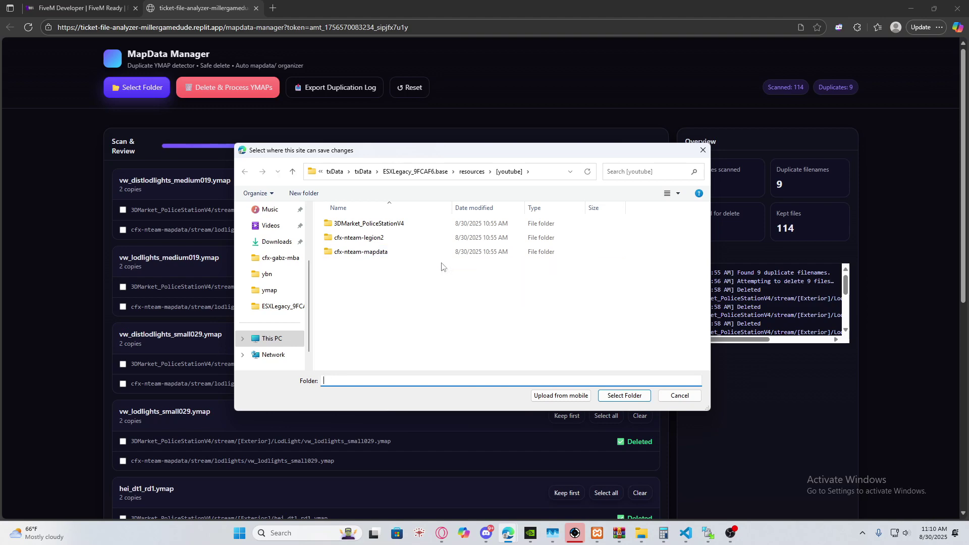
pyautogui.click(682, 396)
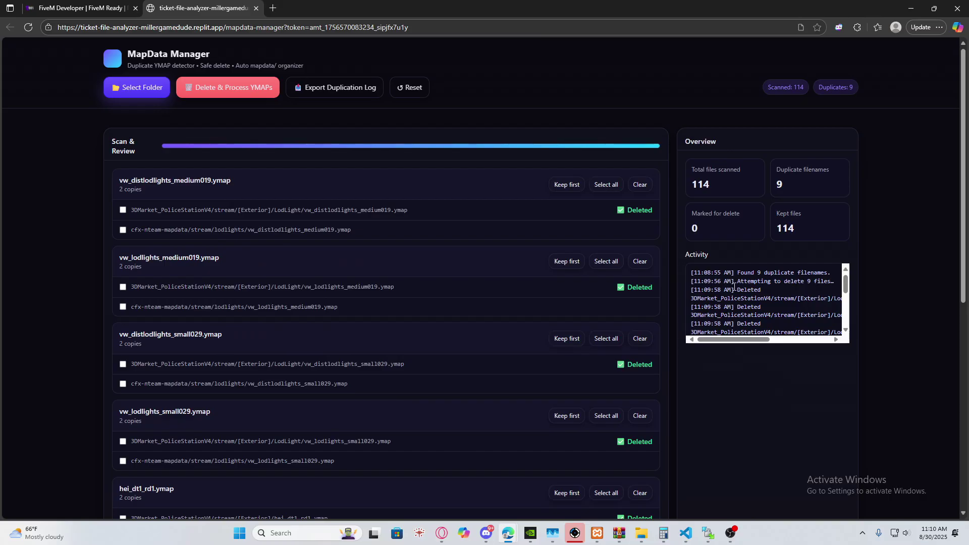
# Review the activity log for the deleted files and the mapdata folder creation entry.
pyautogui.scroll(-5, 735, 291)
pyautogui.hscroll(3, 742, 303)
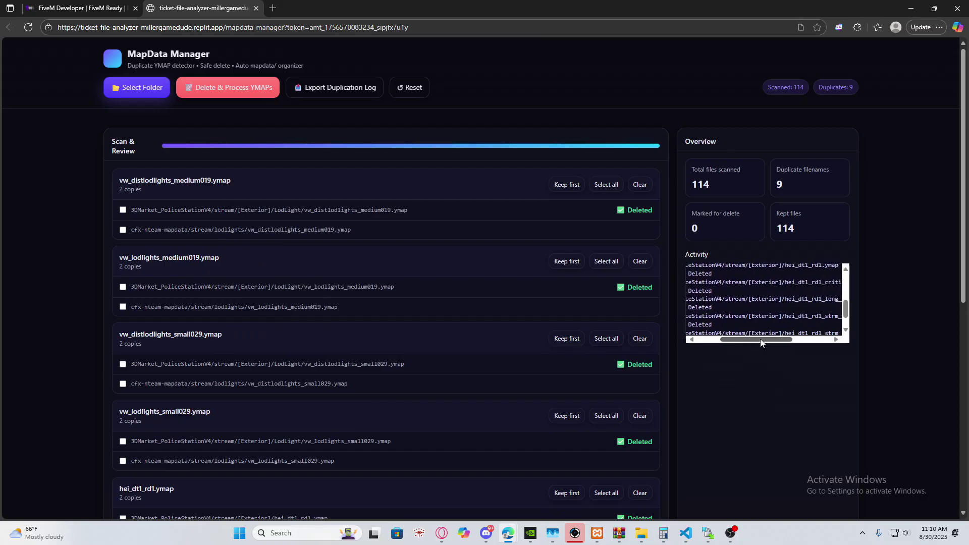
pyautogui.scroll(-1, 745, 309)
pyautogui.moveTo(752, 339); pyautogui.dragTo(714, 340)
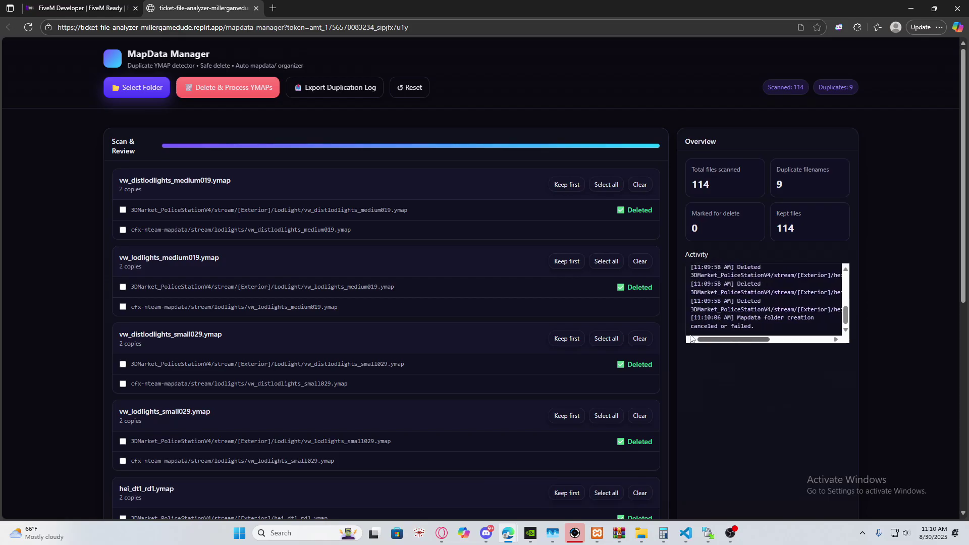
# Launch CodeWalker and reposition its window while the world view loads.
pyautogui.scroll(-3, 707, 305)
pyautogui.scroll(3, 731, 197)
pyautogui.click(419, 538)
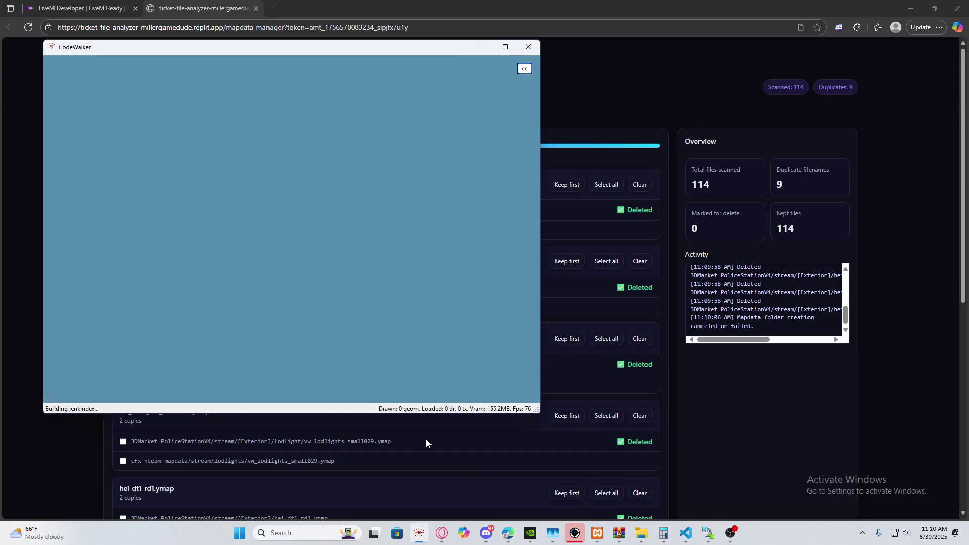
pyautogui.moveTo(126, 51); pyautogui.dragTo(144, 59)
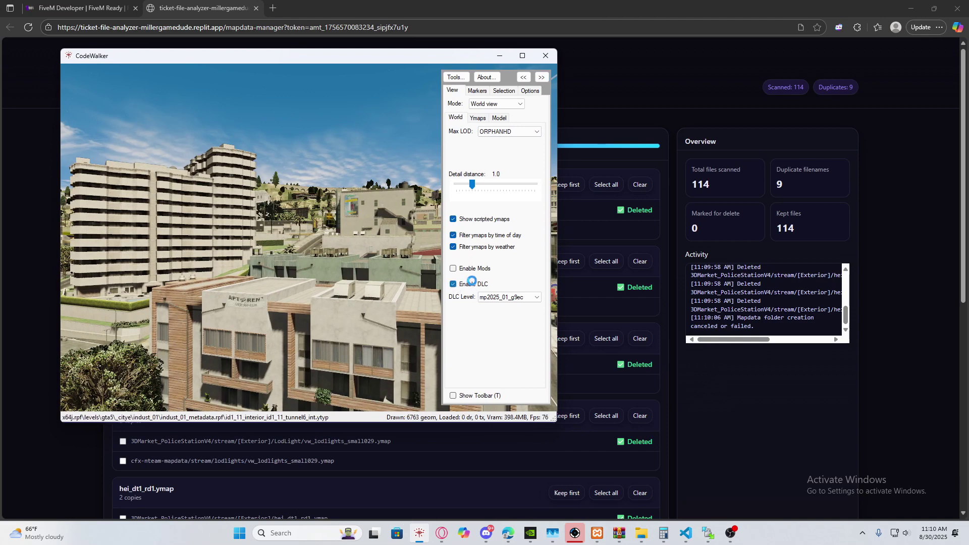
# Open the FiveM Developer website and read the latest customer feedback in the Discord server's reviews channel.
pyautogui.click(114, 7)
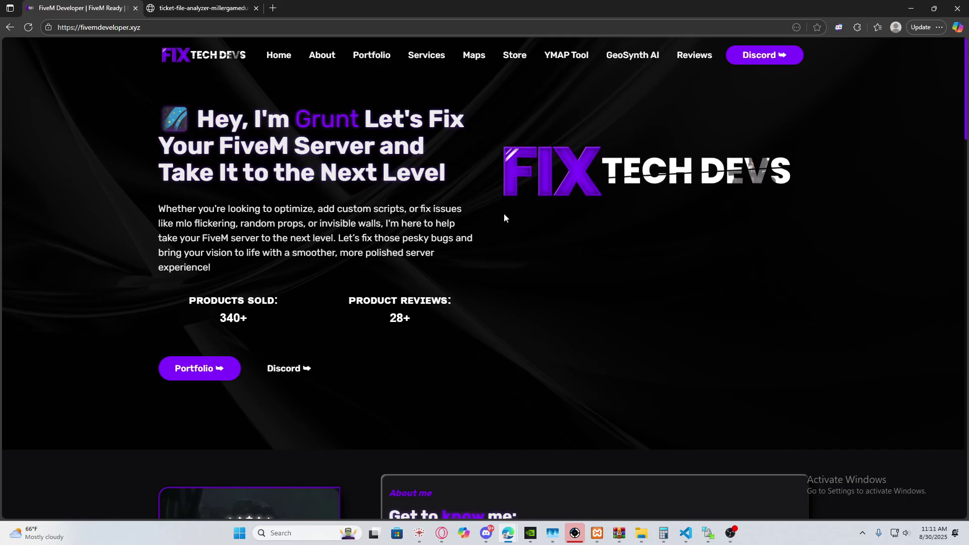
pyautogui.click(485, 532)
pyautogui.scroll(10, 71, 222)
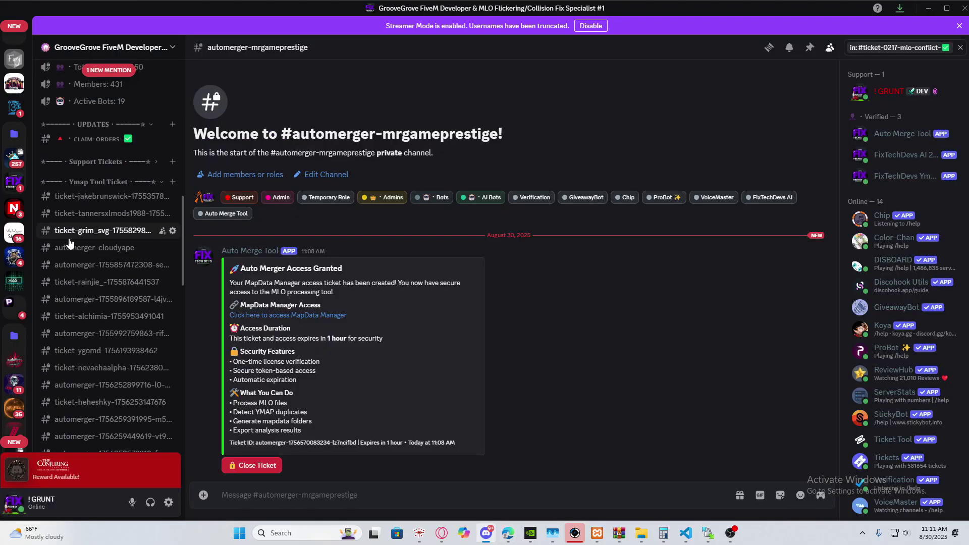
pyautogui.scroll(3, 66, 181)
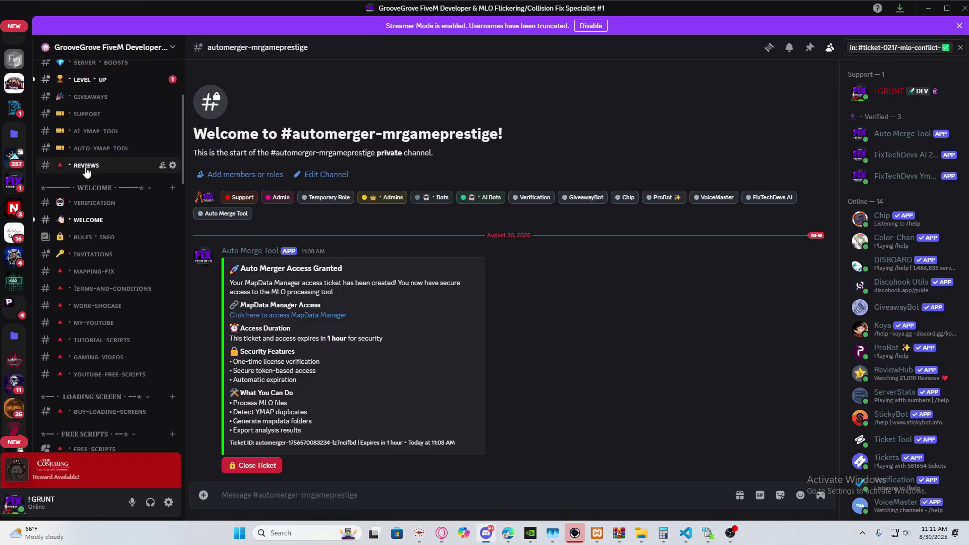
pyautogui.click(66, 165)
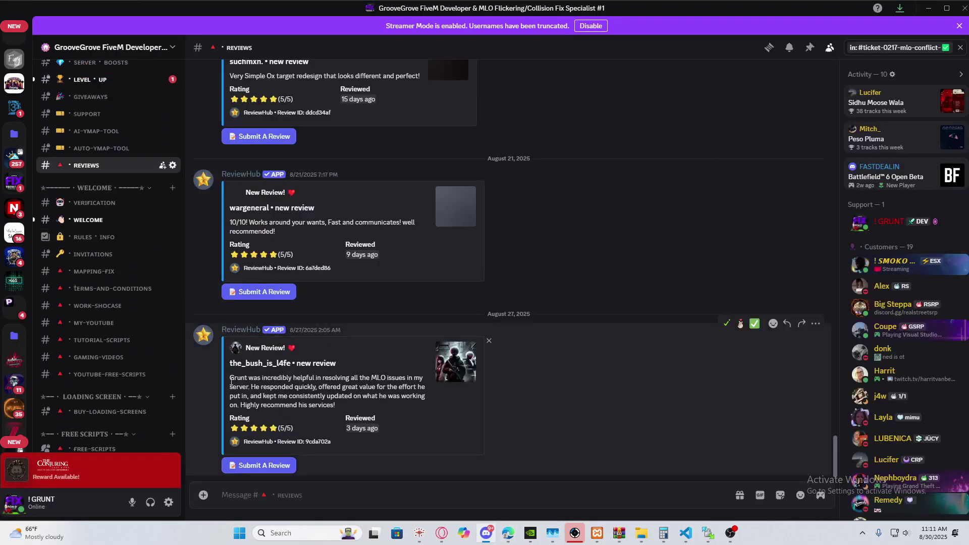
pyautogui.scroll(1, 303, 391)
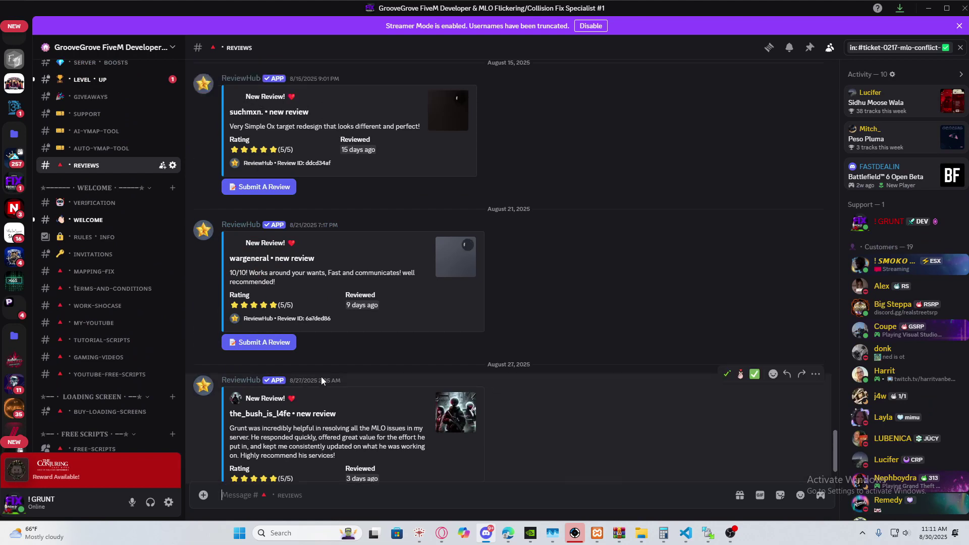
pyautogui.scroll(-1, 321, 376)
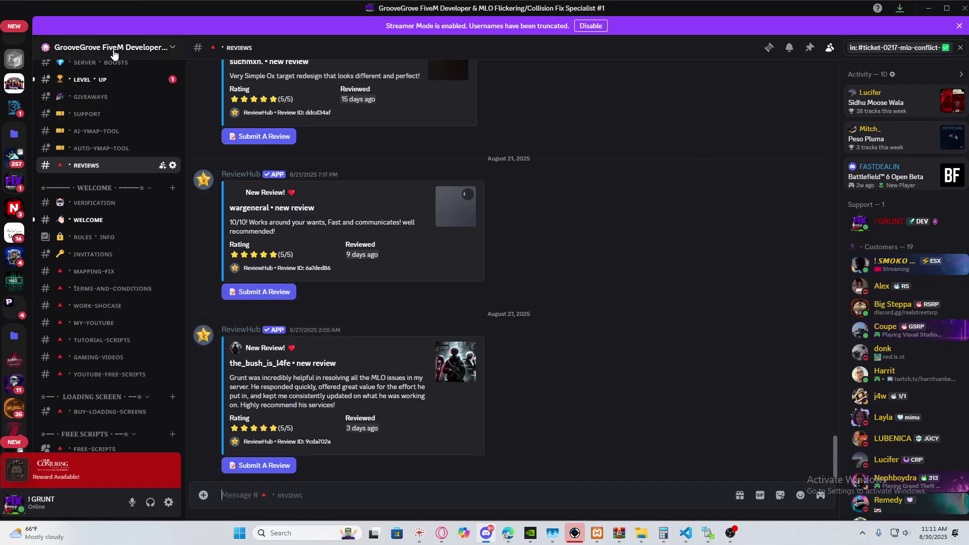
pyautogui.click(928, 10)
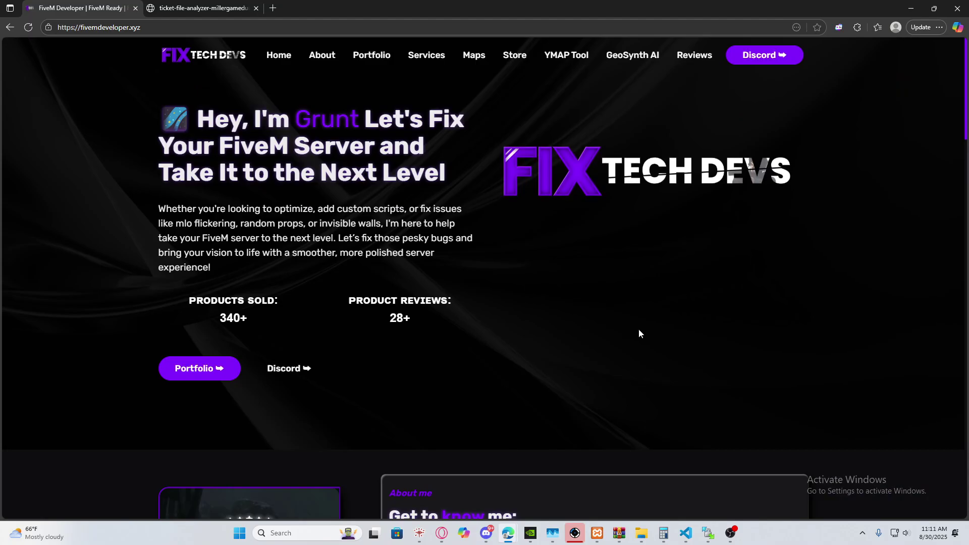
pyautogui.click(487, 534)
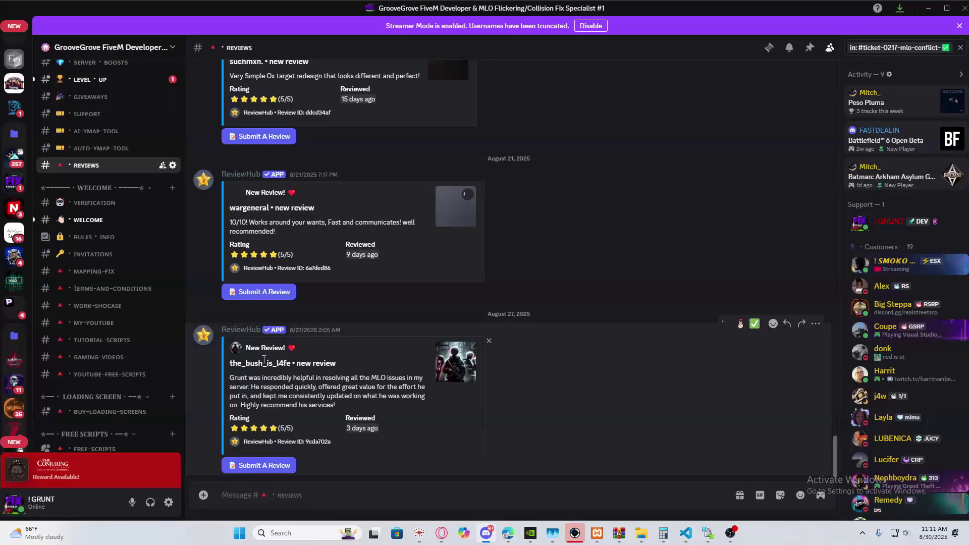
pyautogui.moveTo(508, 533)
pyautogui.click(474, 442)
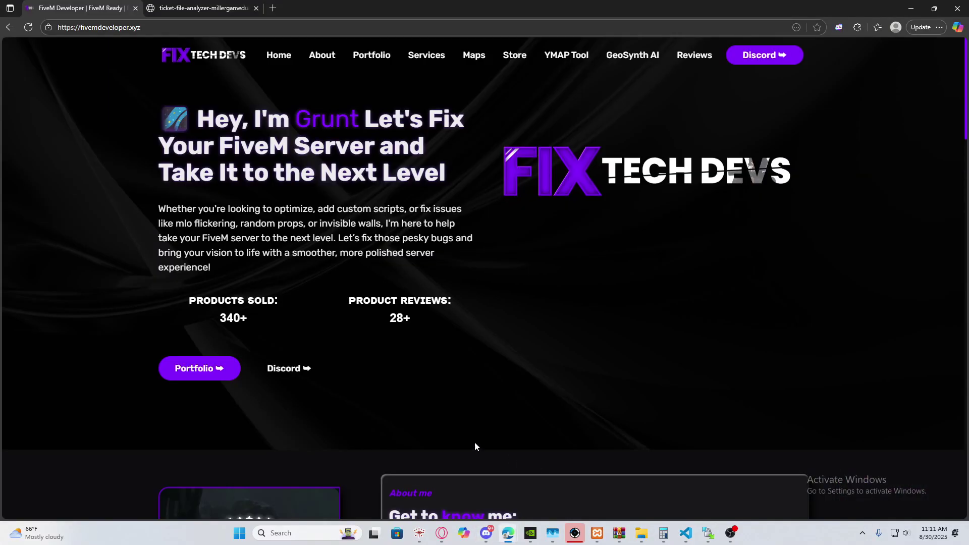
# Return to MapData Manager, bring CodeWalker in front of it, and show CodeWalker's editing toolbar.
pyautogui.click(204, 8)
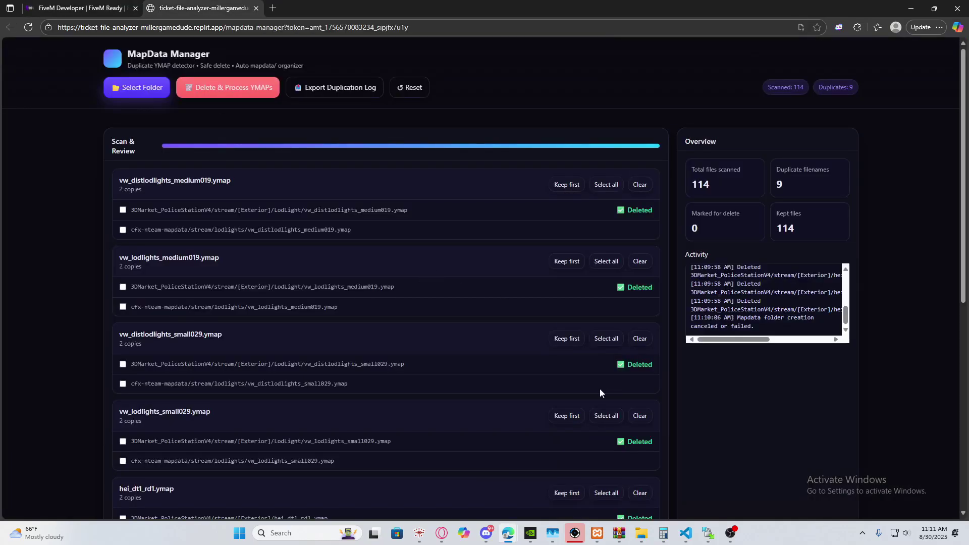
pyautogui.click(420, 534)
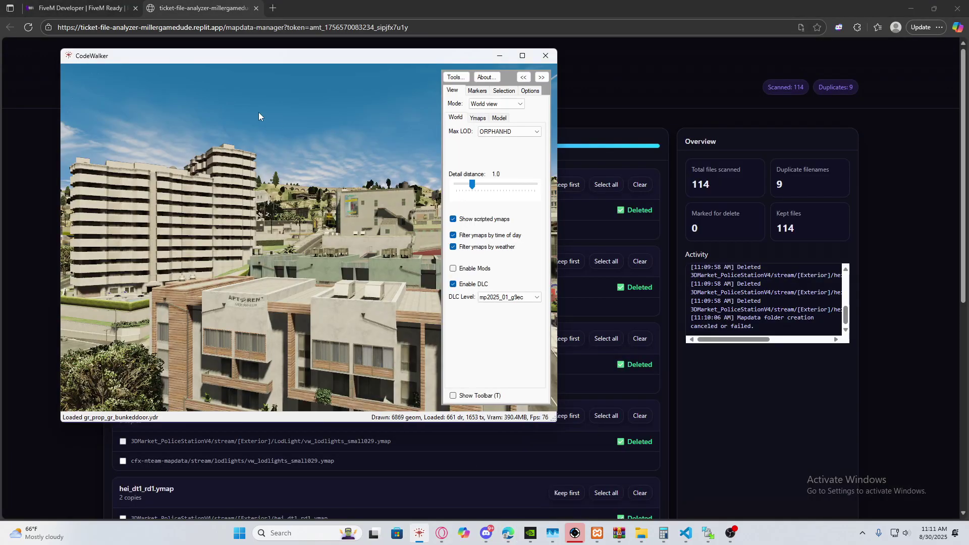
pyautogui.moveTo(181, 61); pyautogui.dragTo(410, 98)
pyautogui.press('t')
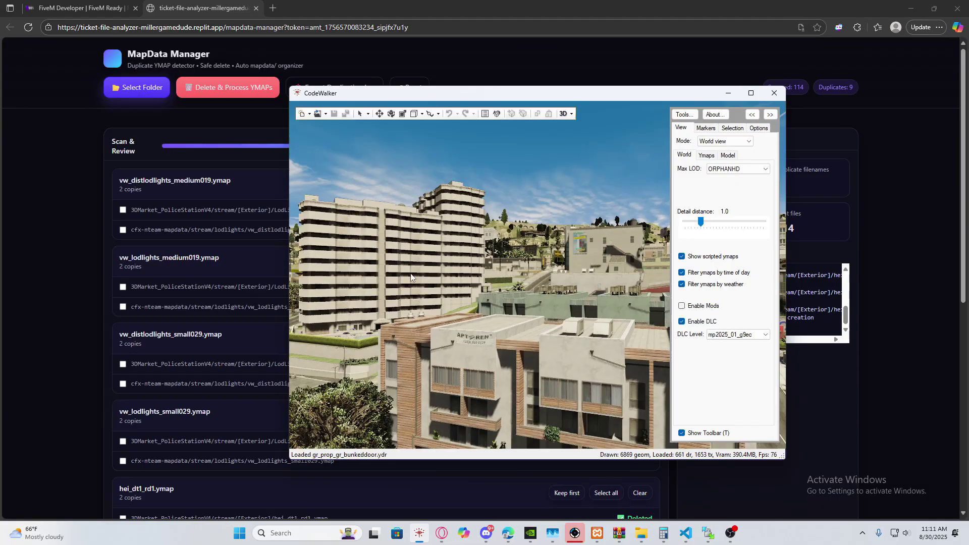
# Load the [youtube] folder from ESXLegacy_9FCAF6.base's resources into a CodeWalker project and dismiss the file loading report.
pyautogui.click(326, 115)
pyautogui.click(341, 148)
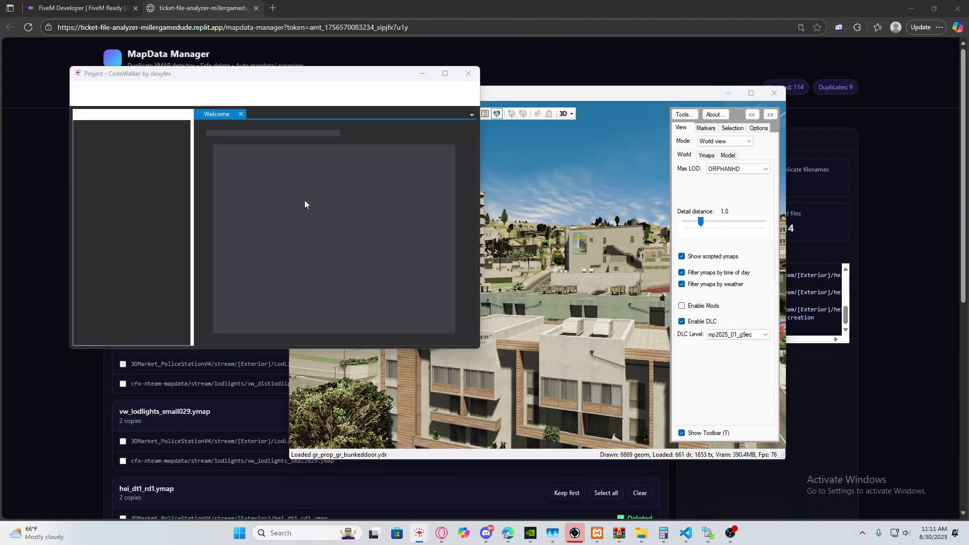
pyautogui.scroll(-1, 152, 369)
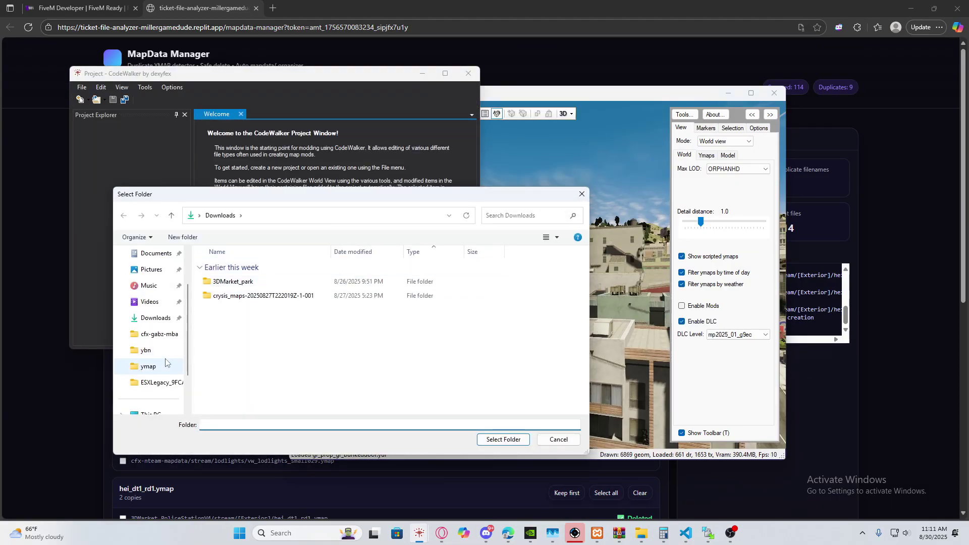
pyautogui.click(155, 388)
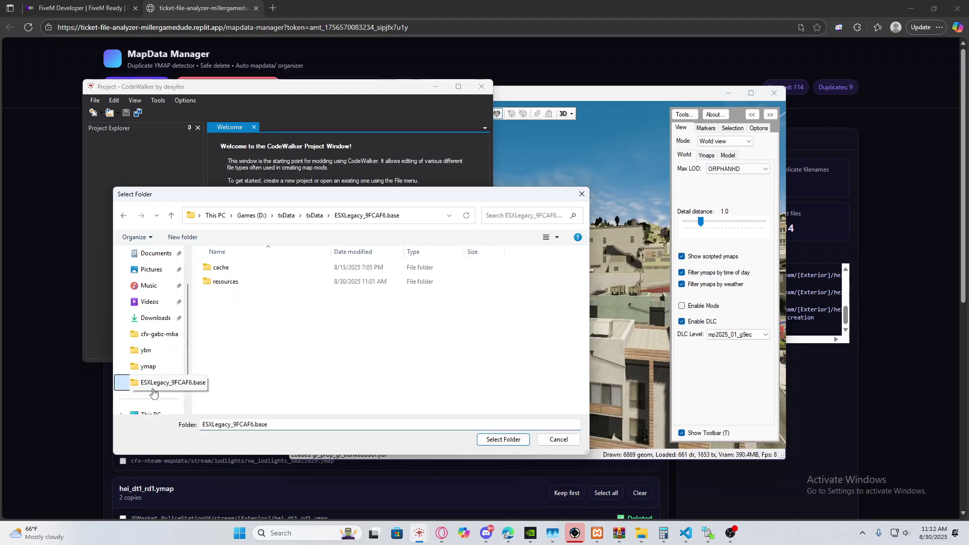
pyautogui.doubleClick(222, 282)
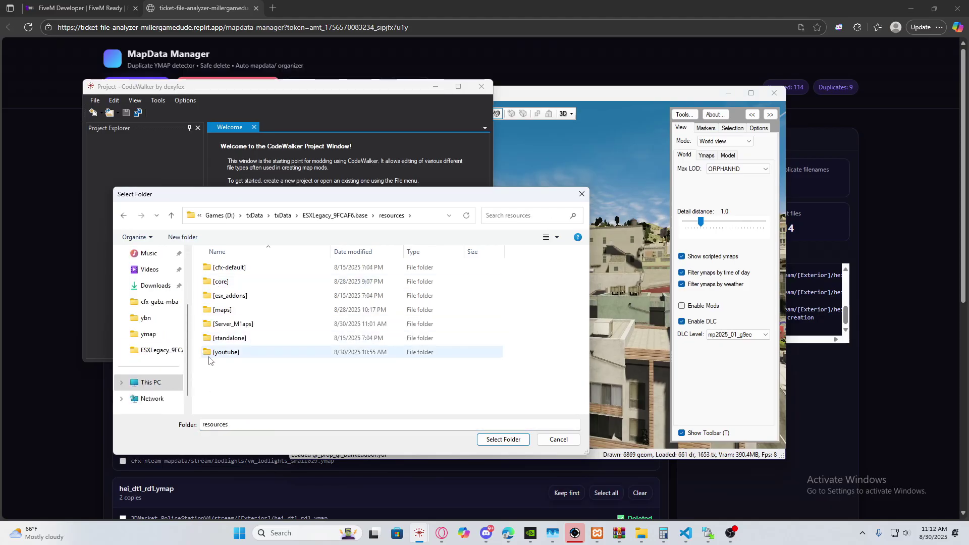
pyautogui.click(226, 353)
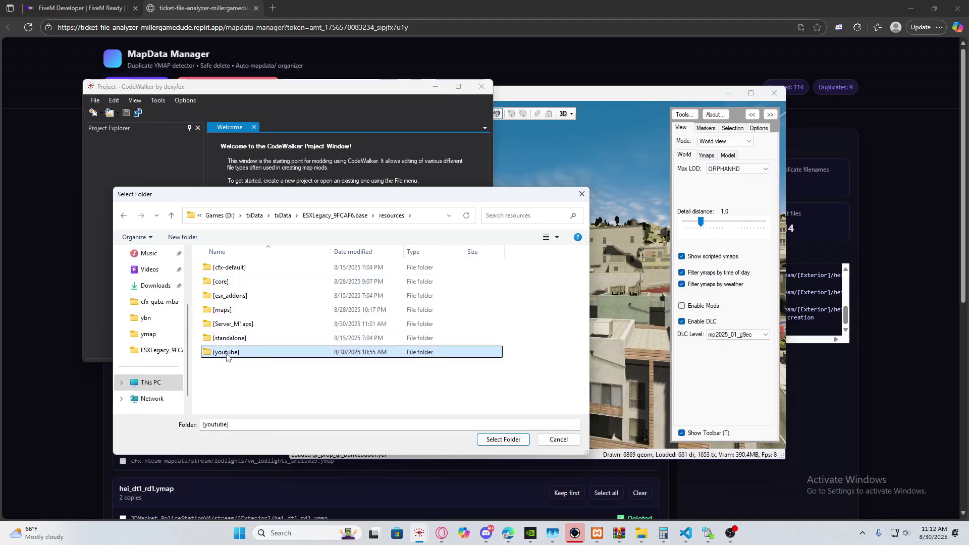
pyautogui.click(506, 441)
pyautogui.click(506, 303)
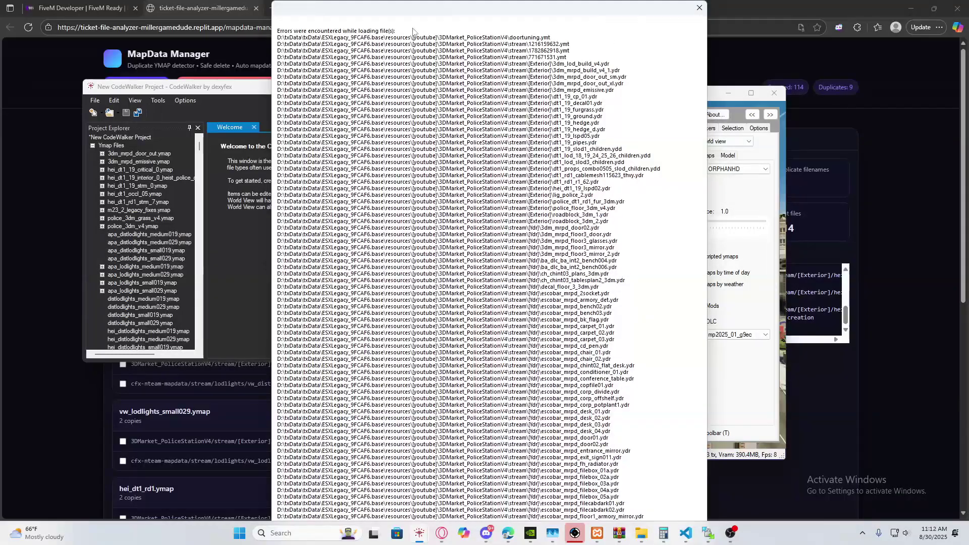
pyautogui.click(698, 8)
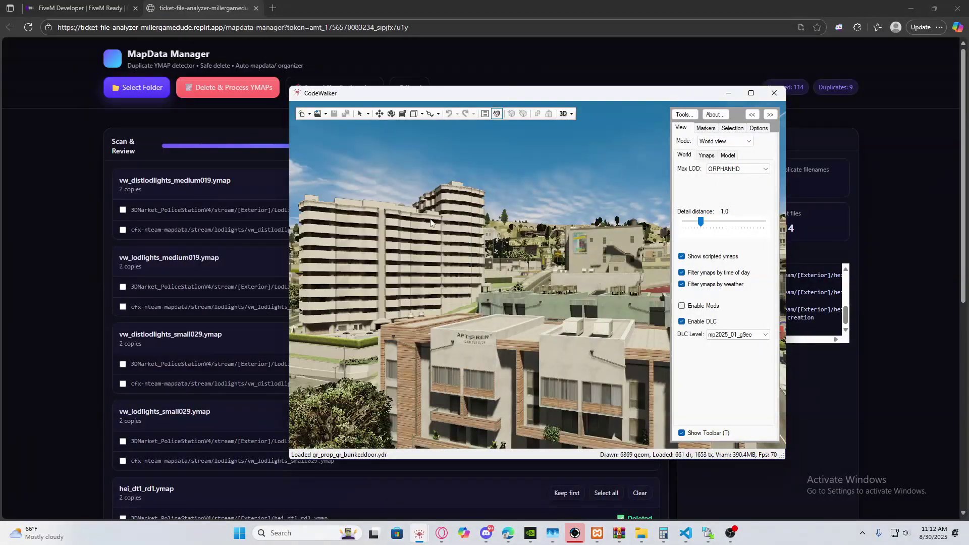
# Fly to the police station site in the world view and examine the building model from near and far.
pyautogui.press('w')
pyautogui.moveTo(517, 209); pyautogui.dragTo(606, 294)
pyautogui.press('w')
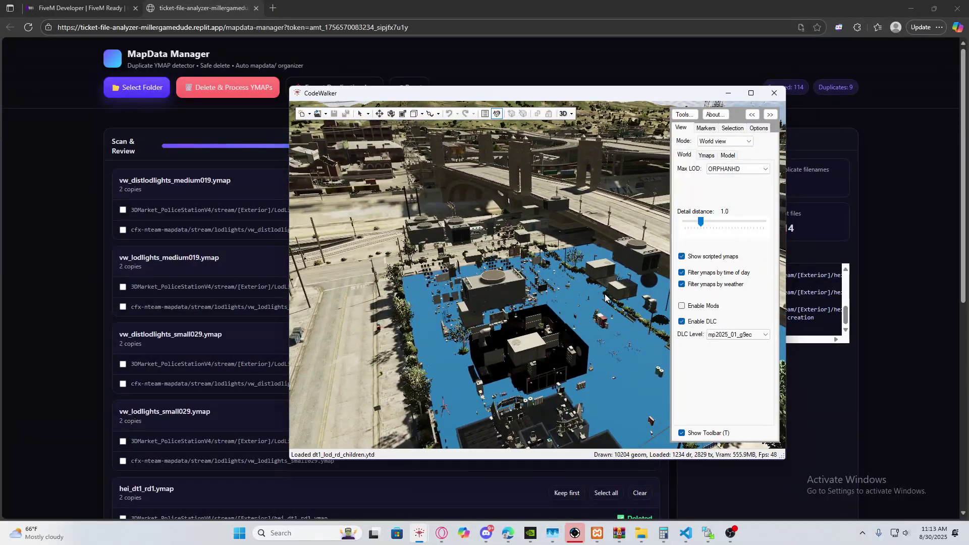
pyautogui.scroll(-5, 576, 286)
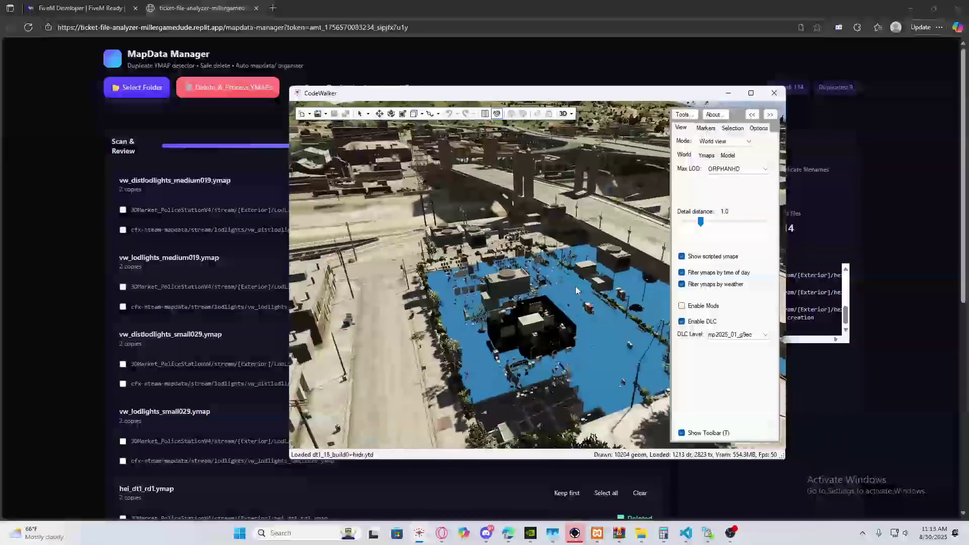
pyautogui.scroll(4, 576, 286)
pyautogui.scroll(-4, 575, 287)
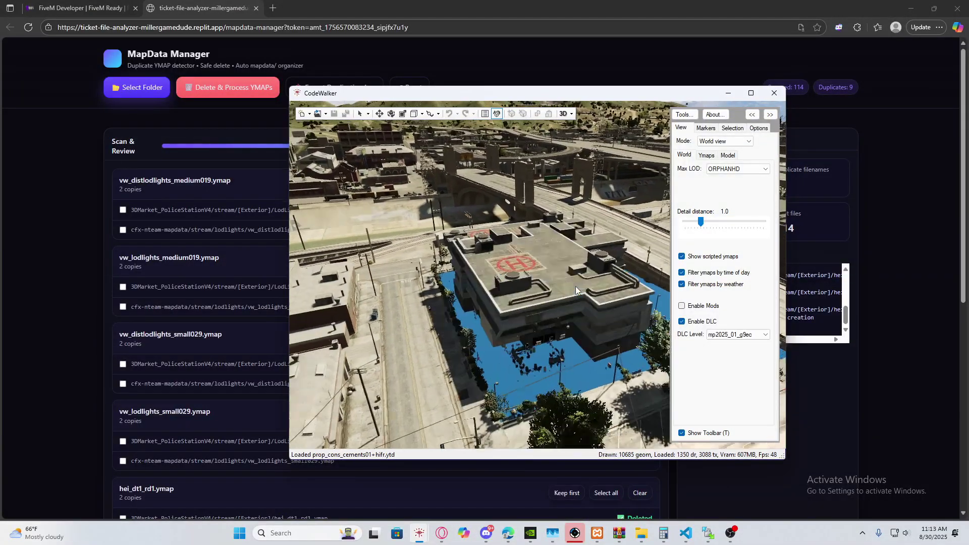
pyautogui.scroll(4, 575, 286)
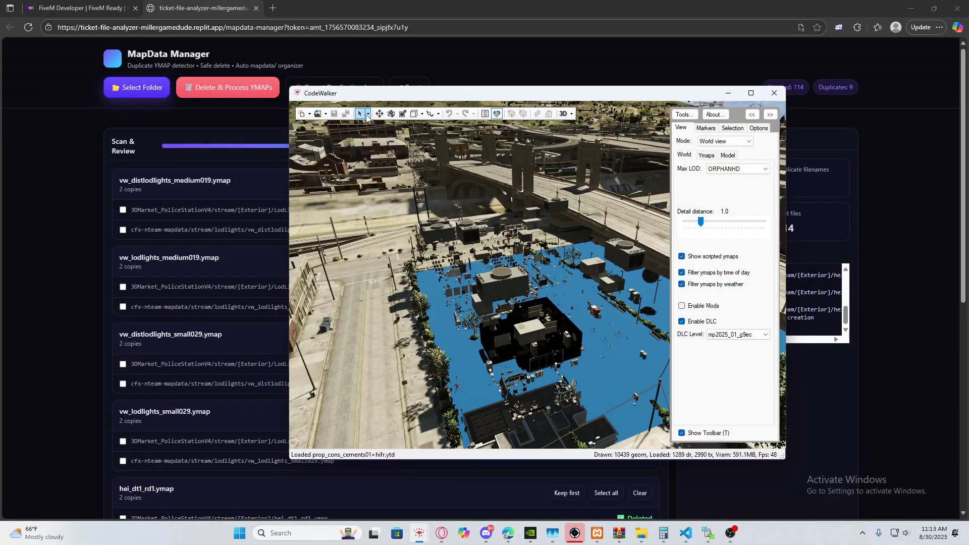
# Set the selection mode to Collision and examine the police station's collision geometry from several sides.
pyautogui.click(367, 114)
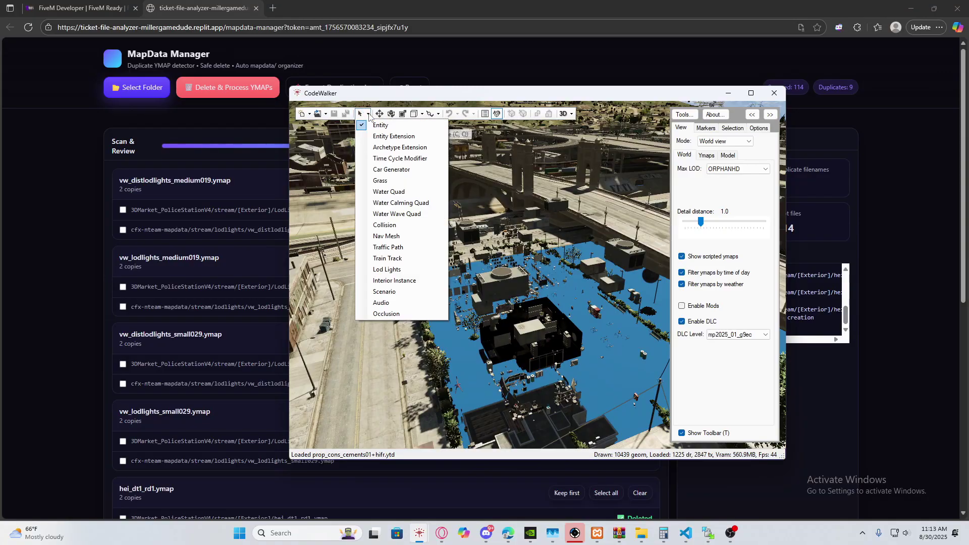
pyautogui.click(384, 225)
pyautogui.press('w')
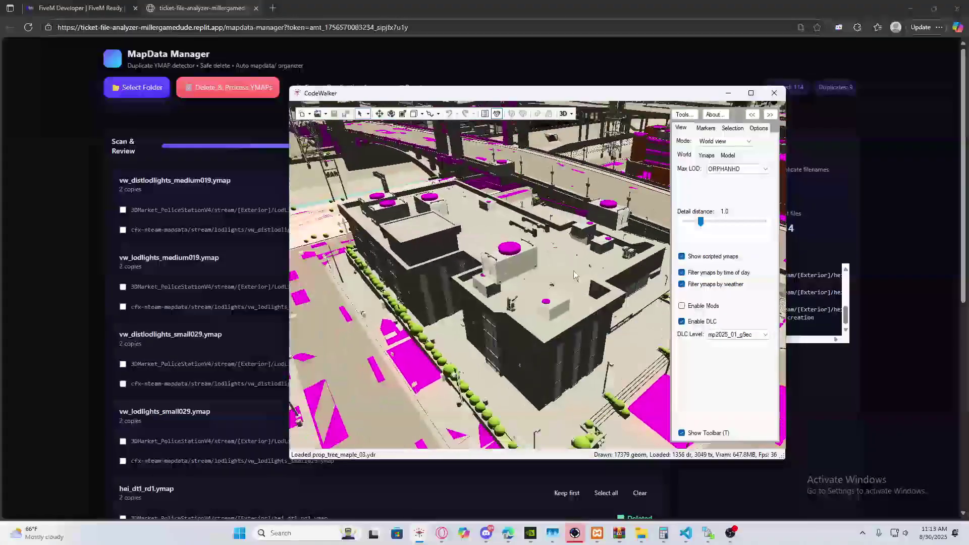
pyautogui.moveTo(576, 275); pyautogui.dragTo(574, 245)
pyautogui.press('w')
pyautogui.press('s')
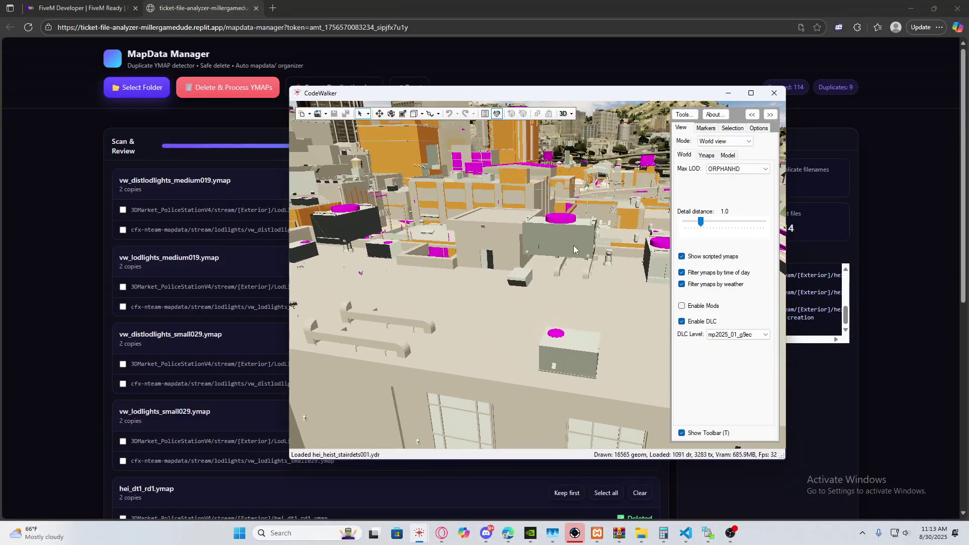
pyautogui.moveTo(371, 241); pyautogui.dragTo(550, 240)
pyautogui.press('s')
# Set the selection mode to Entity and select several of the air-conditioning props above the police station site.
pyautogui.click(368, 114)
pyautogui.click(379, 124)
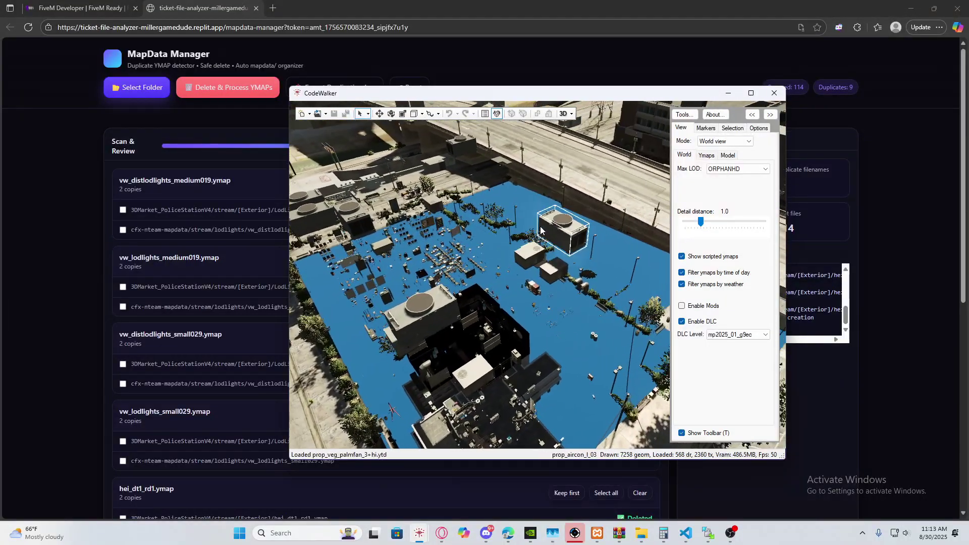
pyautogui.click(544, 239)
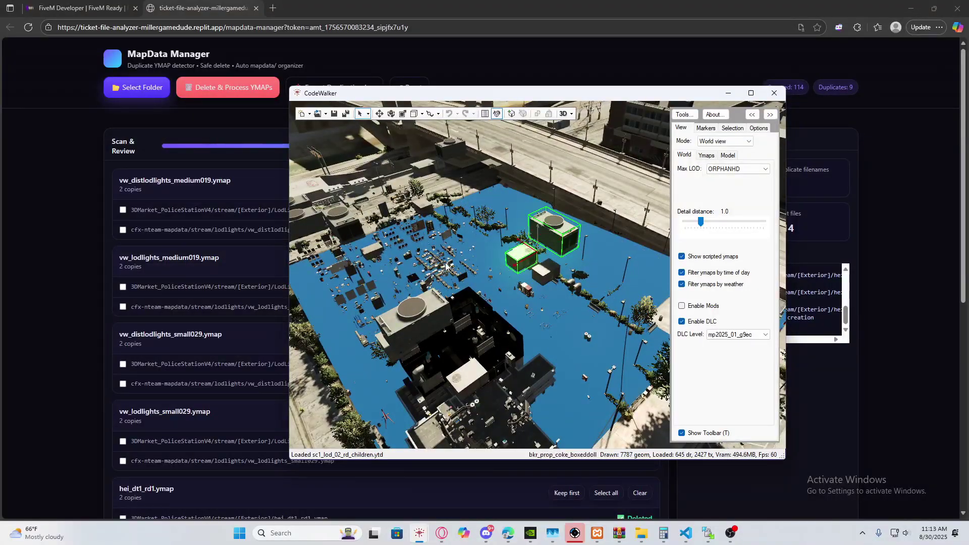
pyautogui.press('a')
pyautogui.moveTo(446, 267); pyautogui.dragTo(497, 235)
pyautogui.keyDown('ctrl'); pyautogui.rightClick(477, 242); pyautogui.keyUp('ctrl')
pyautogui.press('a')
pyautogui.moveTo(456, 198); pyautogui.dragTo(529, 220)
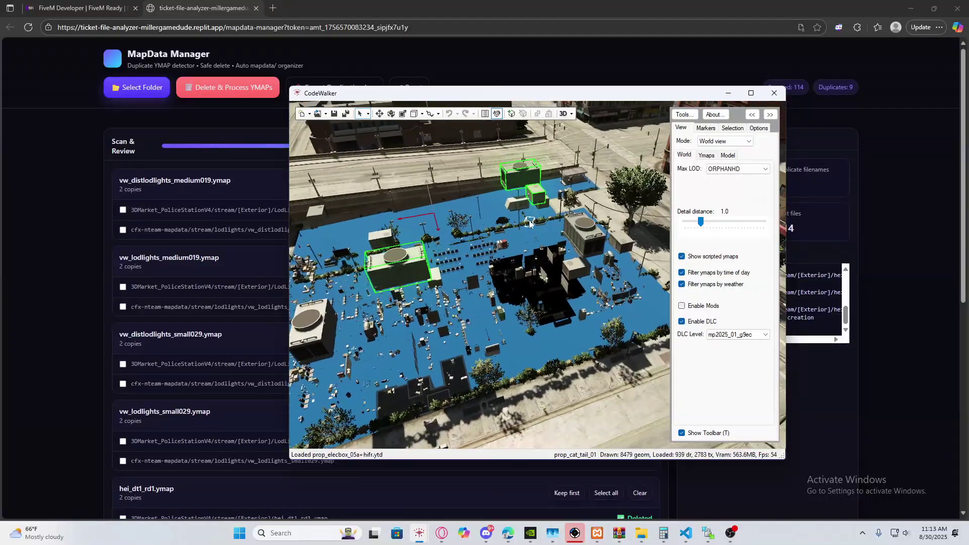
pyautogui.press('w')
pyautogui.press('d')
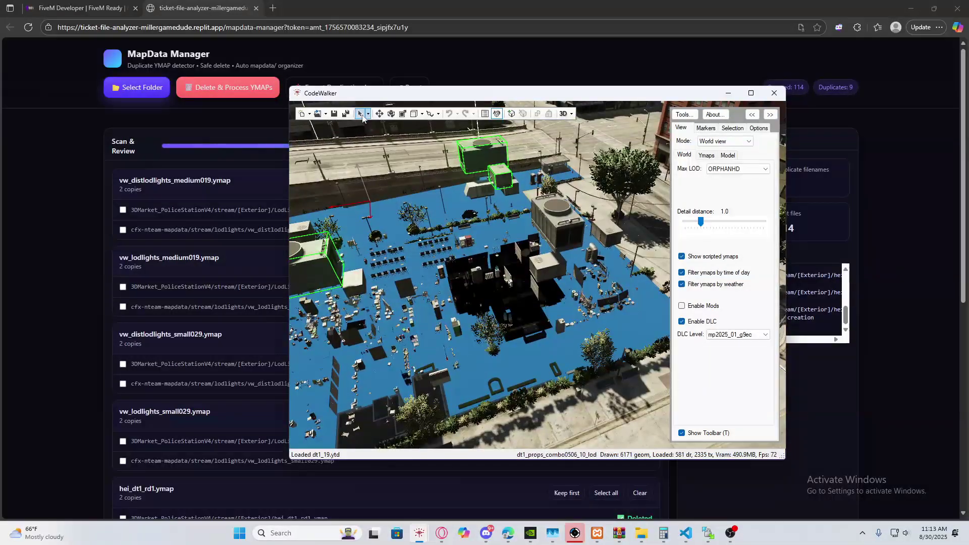
# Switch the selection mode to Collision to compare the props with the building's collision, and return to Entity mode.
pyautogui.click(368, 114)
pyautogui.click(389, 226)
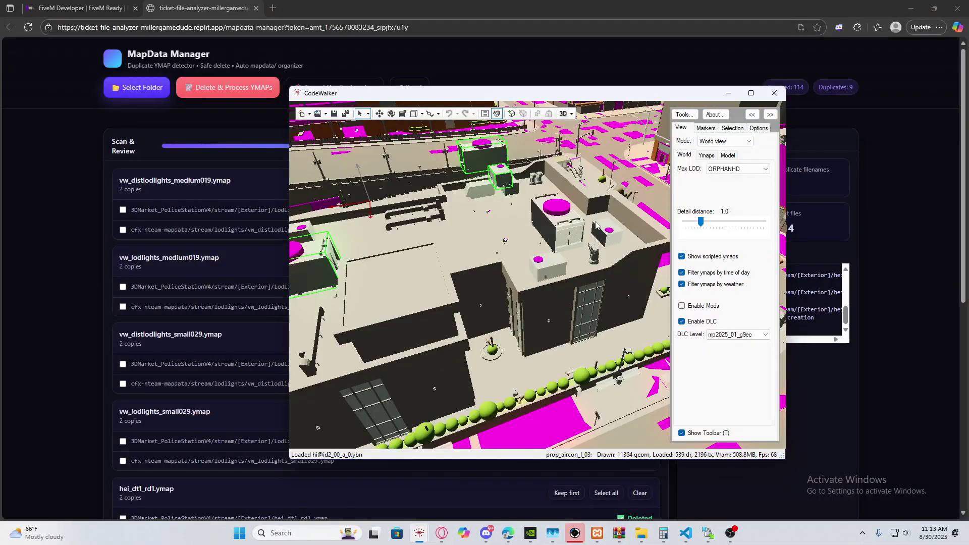
pyautogui.click(368, 113)
pyautogui.click(378, 125)
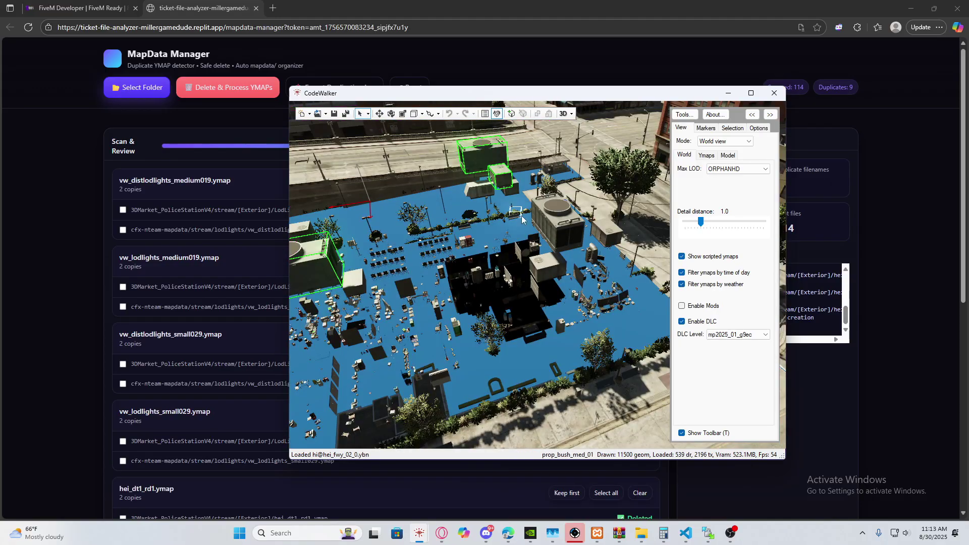
# Add more large air-conditioning units around the police station site to the current entity selection.
pyautogui.keyDown('ctrl'); pyautogui.rightClick(544, 223); pyautogui.keyUp('ctrl')
pyautogui.press('s')
pyautogui.moveTo(476, 215); pyautogui.dragTo(447, 204)
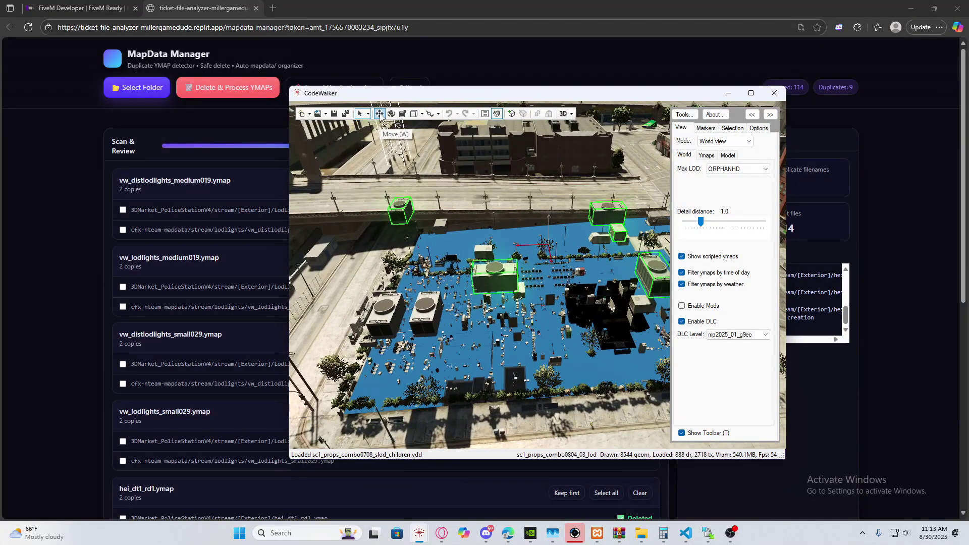
# Lower the selected air-conditioning units at the police station site below ground level.
pyautogui.click(528, 352)
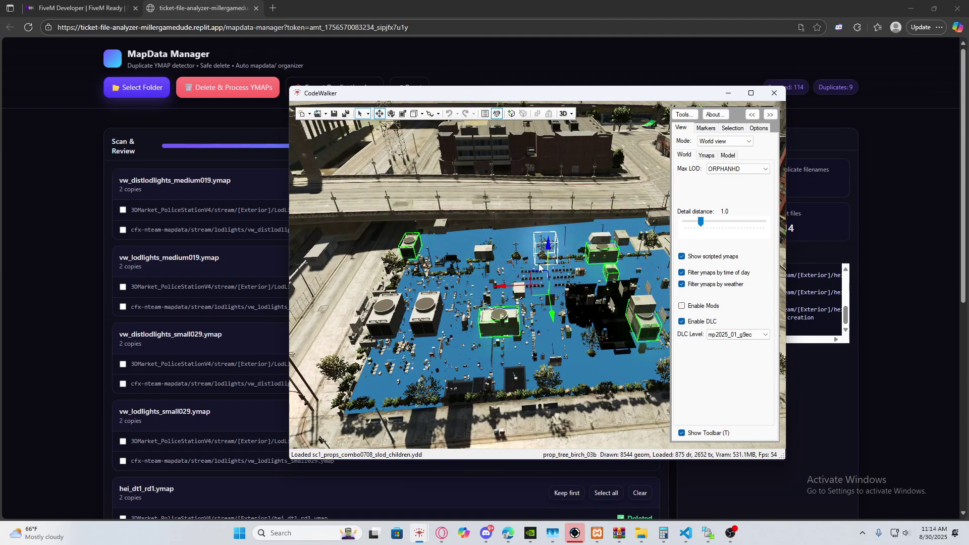
pyautogui.moveTo(532, 392); pyautogui.dragTo(534, 403)
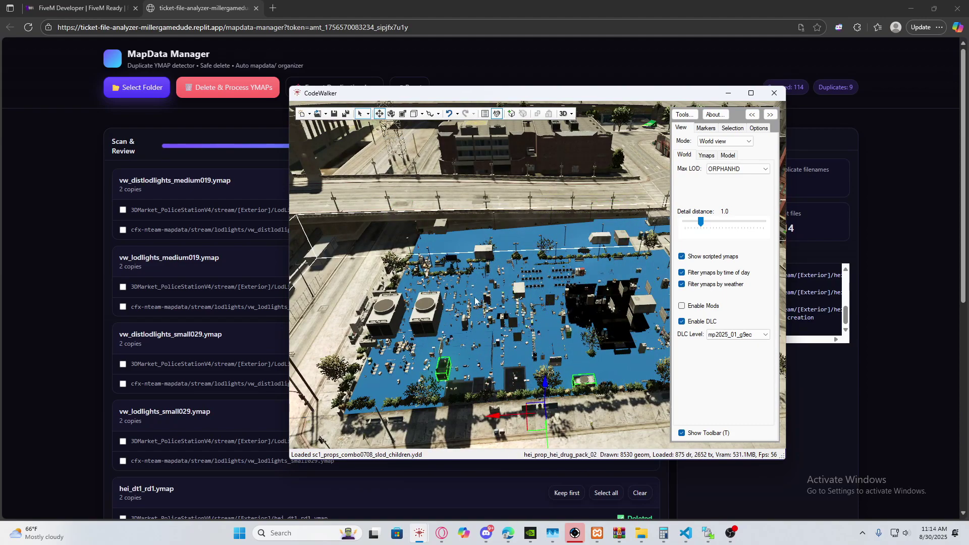
# Set the maximum level of detail for the world view to LOD.
pyautogui.press('d')
pyautogui.moveTo(505, 353); pyautogui.dragTo(415, 304)
pyautogui.press('d')
pyautogui.press('s')
pyautogui.press('w')
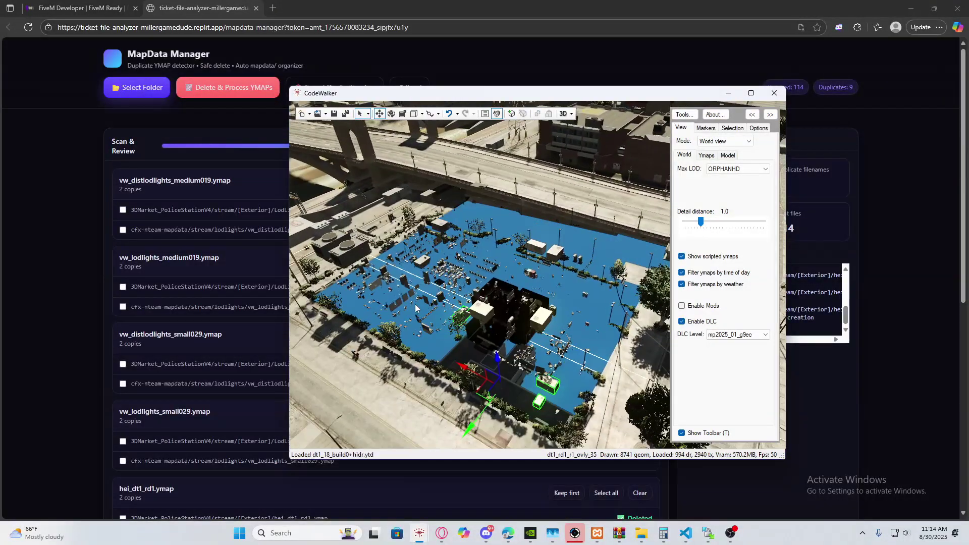
pyautogui.scroll(5, 415, 305)
pyautogui.scroll(-5, 415, 304)
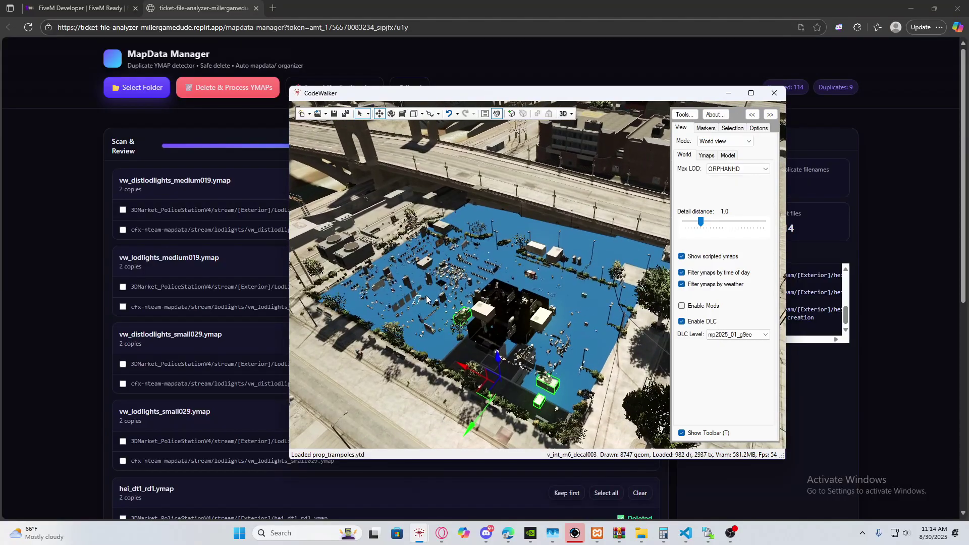
pyautogui.click(737, 170)
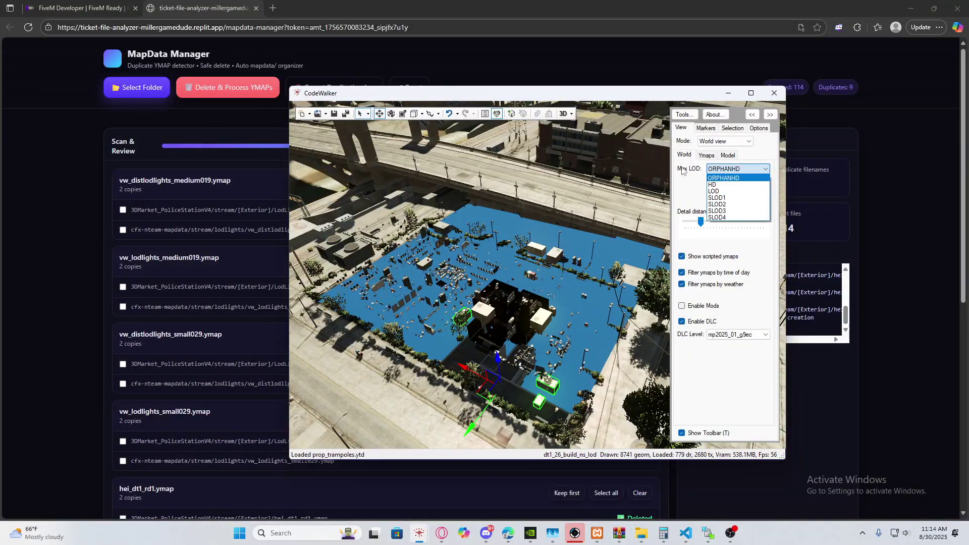
pyautogui.click(720, 192)
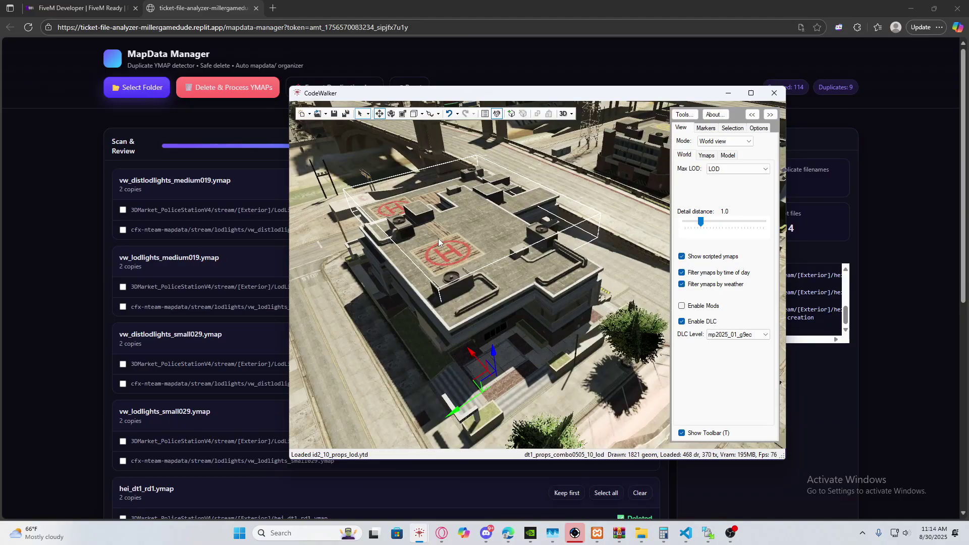
# Lower the police station's rooftop air-conditioning and pipe LOD models below the ground, one after the other.
pyautogui.rightClick(439, 238)
pyautogui.moveTo(492, 332); pyautogui.dragTo(515, 449)
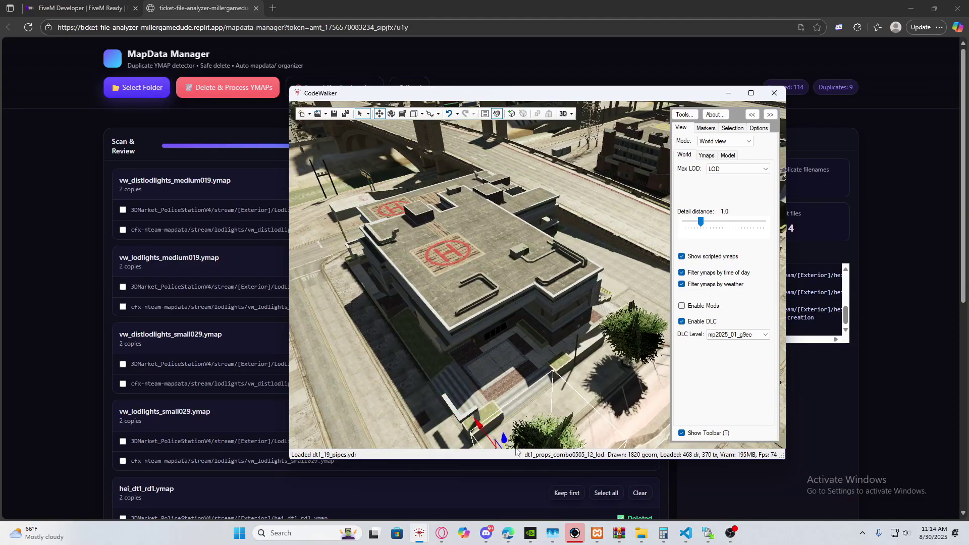
pyautogui.click(479, 241)
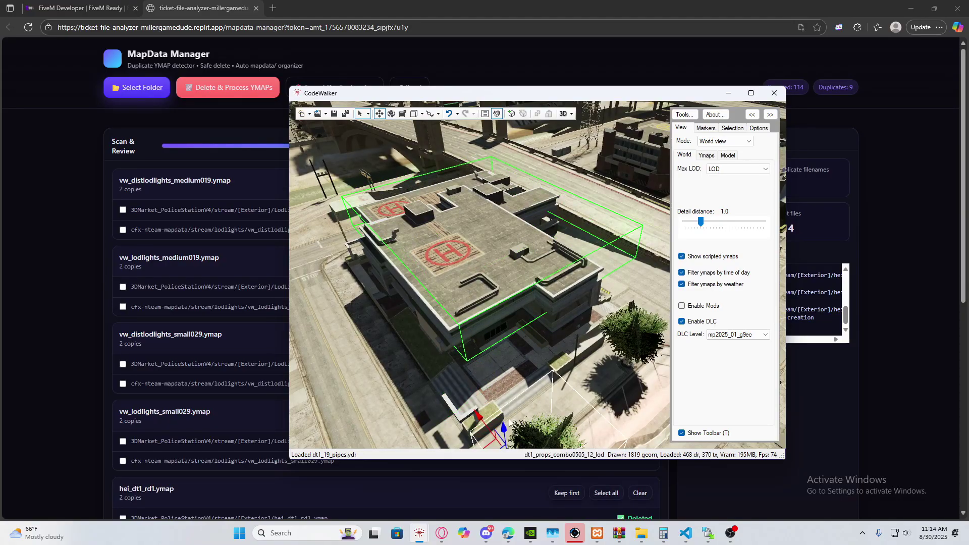
pyautogui.moveTo(505, 434); pyautogui.dragTo(527, 533)
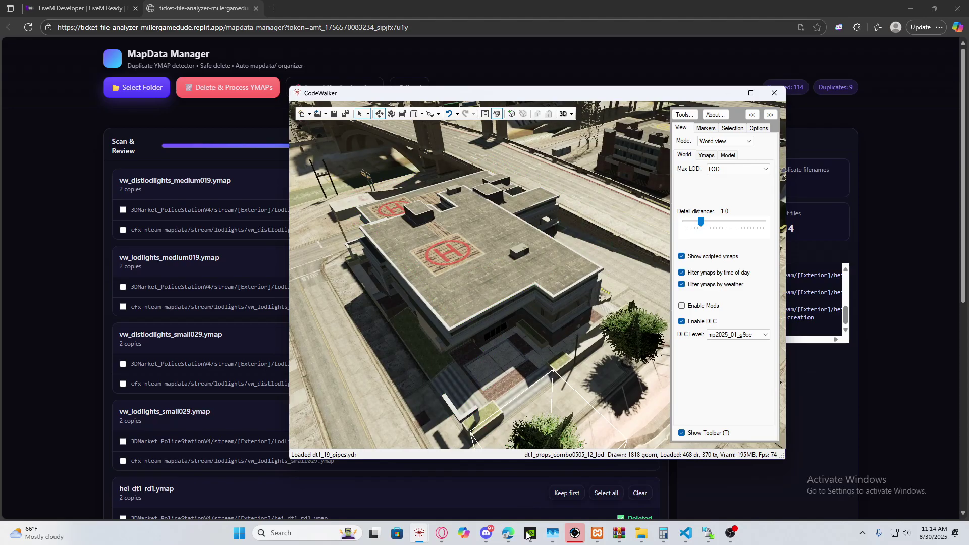
# Lower the LOD piece around the station's outer walls and the main building dt1_19_lspd02_lod below the ground.
pyautogui.rightClick(469, 264)
pyautogui.moveTo(473, 323); pyautogui.dragTo(485, 353)
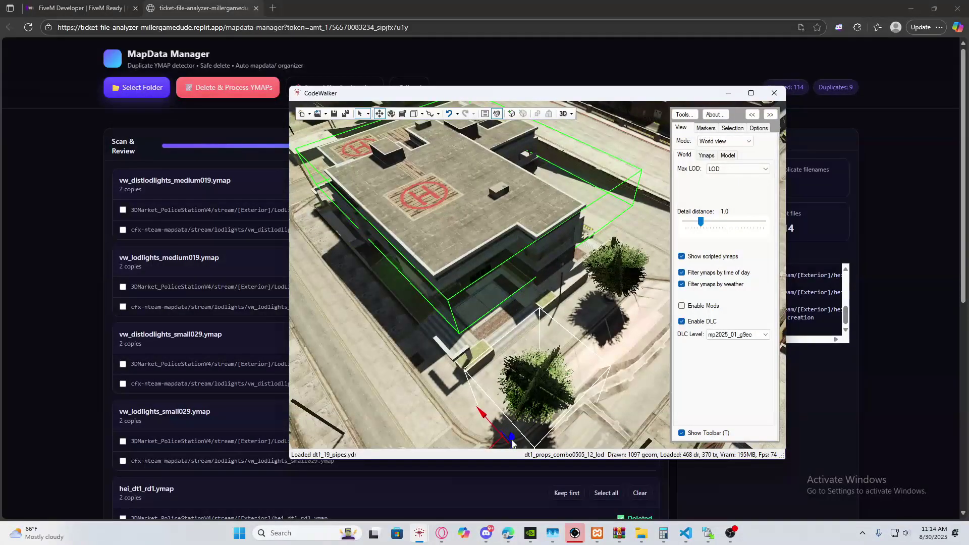
pyautogui.moveTo(511, 439); pyautogui.dragTo(520, 478)
pyautogui.moveTo(492, 301); pyautogui.dragTo(484, 280)
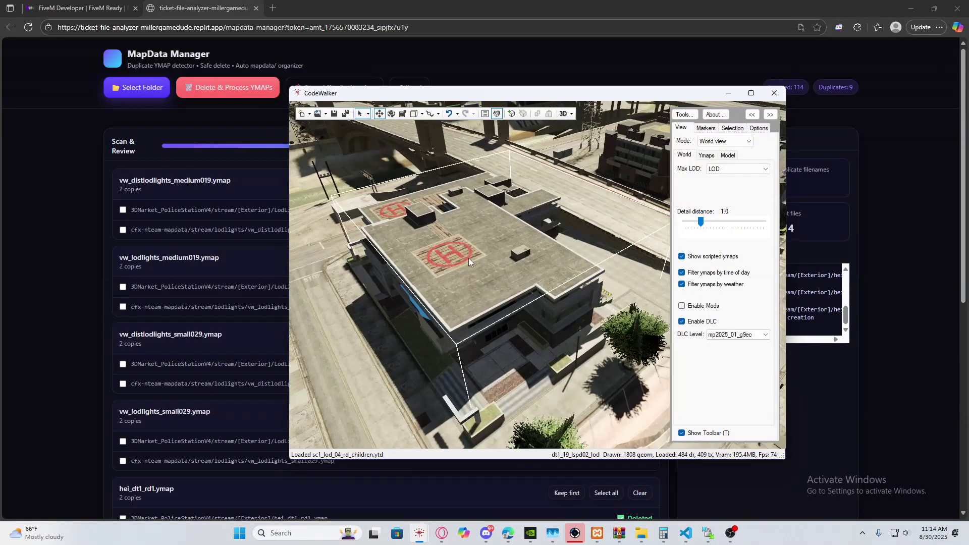
pyautogui.click(497, 292)
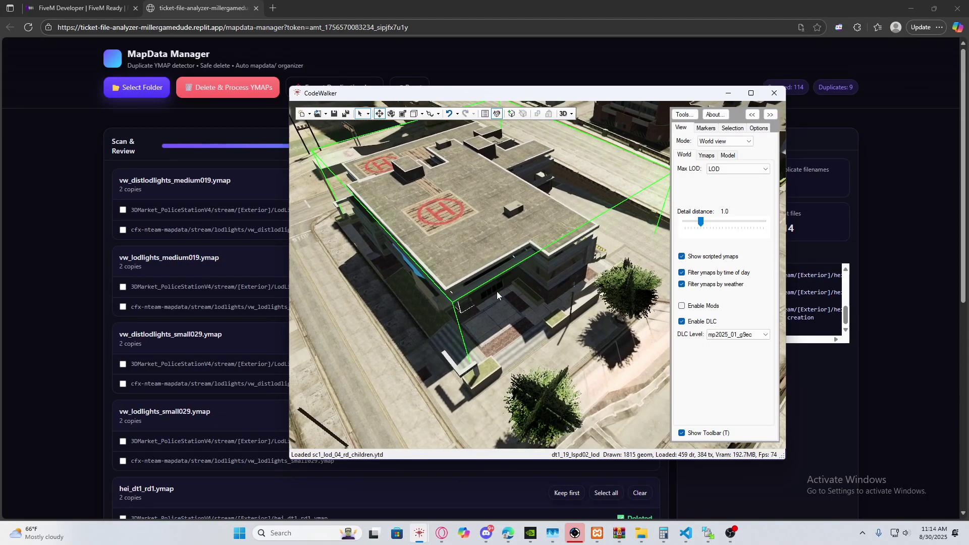
pyautogui.moveTo(496, 292); pyautogui.dragTo(520, 470)
pyautogui.moveTo(498, 291); pyautogui.dragTo(490, 244)
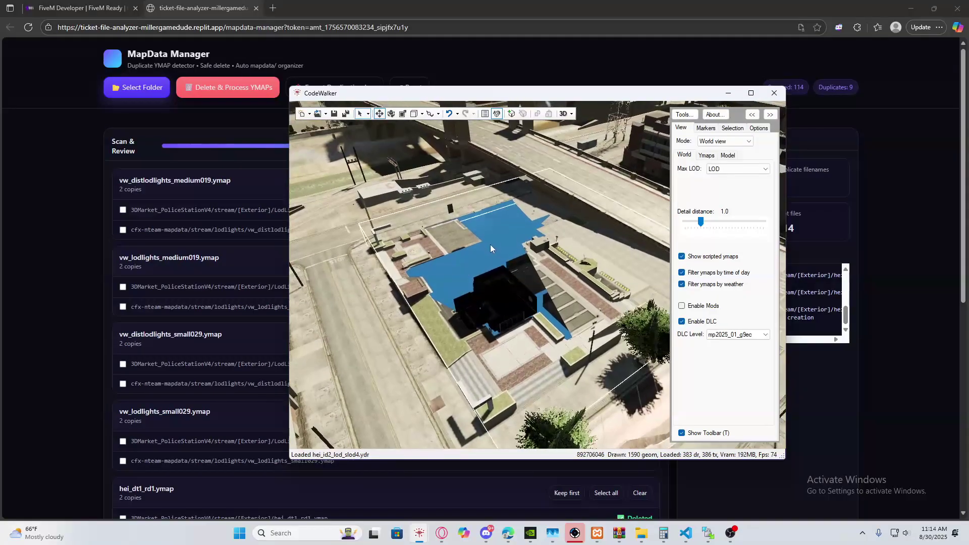
# Select the LOD model of the station's plaza and steps and lower it below the ground.
pyautogui.rightClick(494, 250)
pyautogui.moveTo(495, 283); pyautogui.dragTo(505, 281)
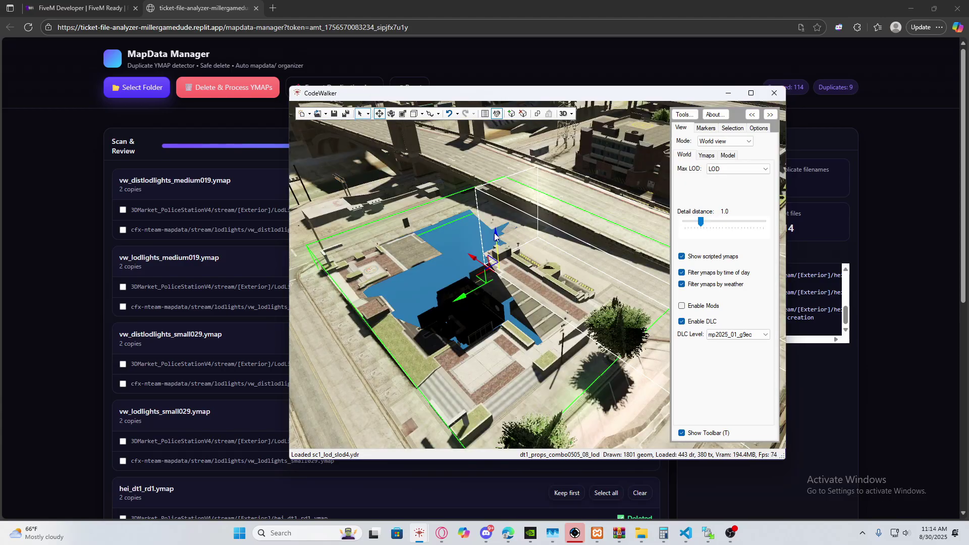
pyautogui.moveTo(495, 237); pyautogui.dragTo(511, 397)
# Select the leftover LOD fragments floating over the cleared site, including the small panel at its edge, and lower them below the ground.
pyautogui.moveTo(469, 319); pyautogui.dragTo(475, 313)
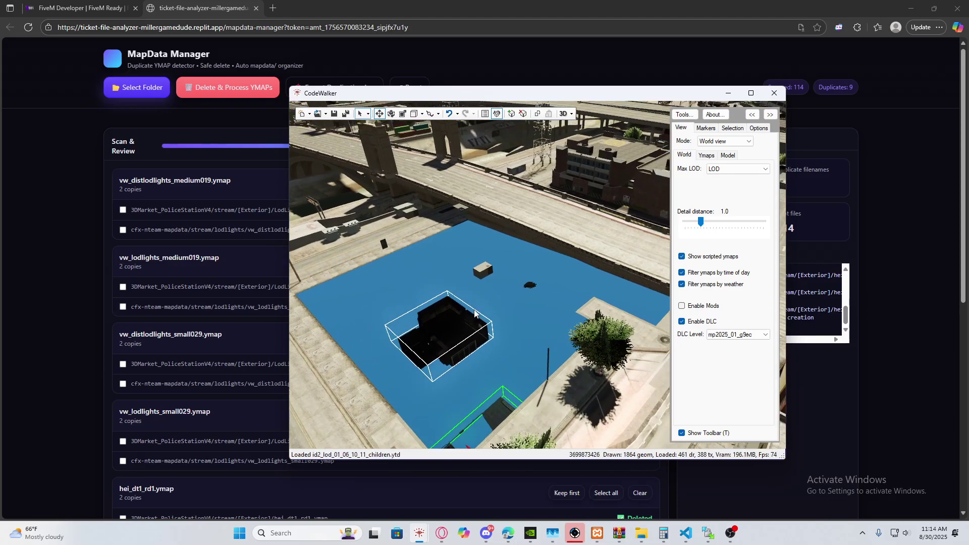
pyautogui.scroll(2, 474, 313)
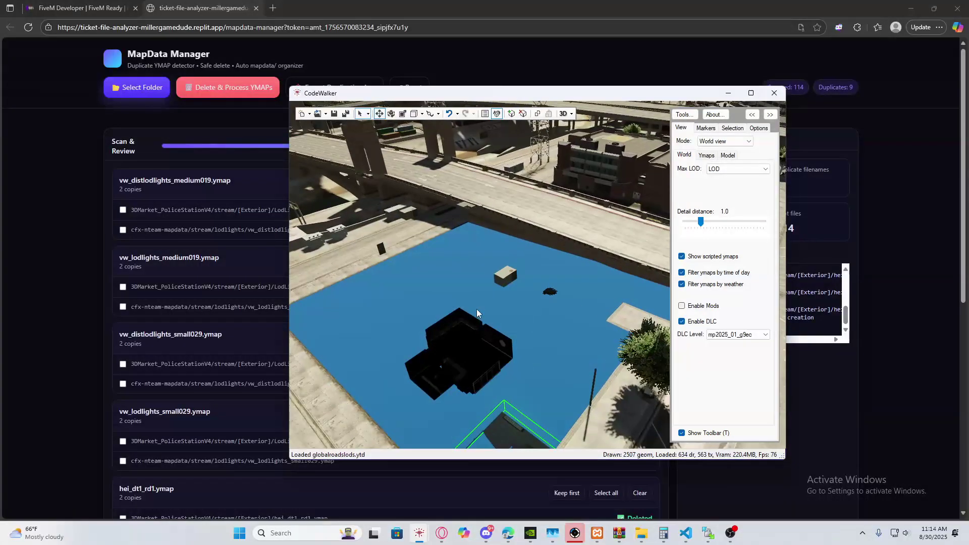
pyautogui.click(554, 296)
pyautogui.click(501, 279)
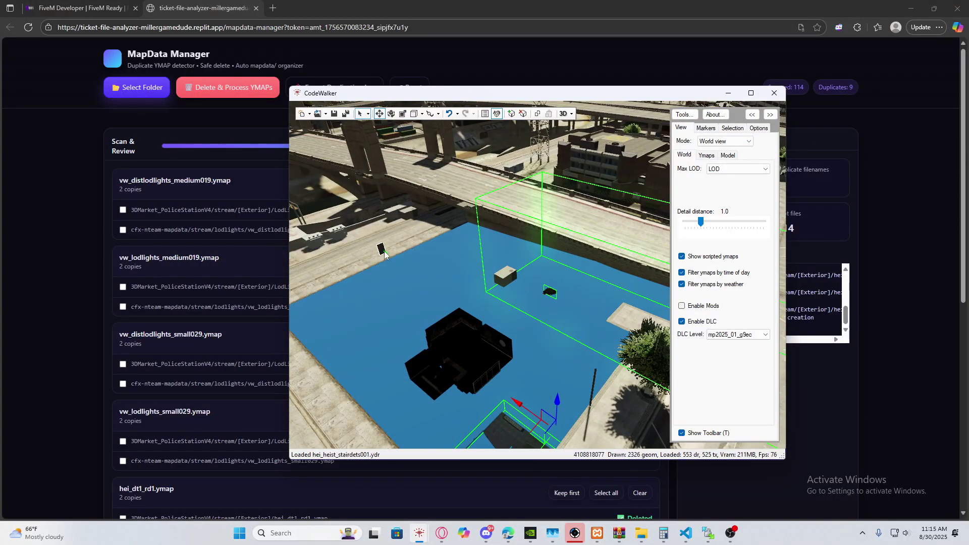
pyautogui.click(382, 251)
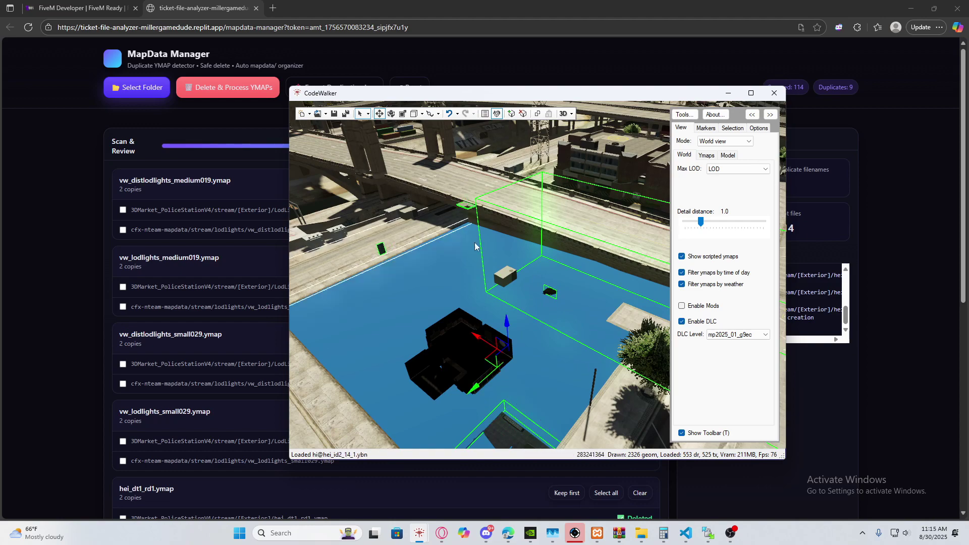
pyautogui.moveTo(509, 327); pyautogui.dragTo(535, 519)
# Set the maximum level of detail back to ORPHANHD.
pyautogui.moveTo(551, 458); pyautogui.dragTo(615, 396)
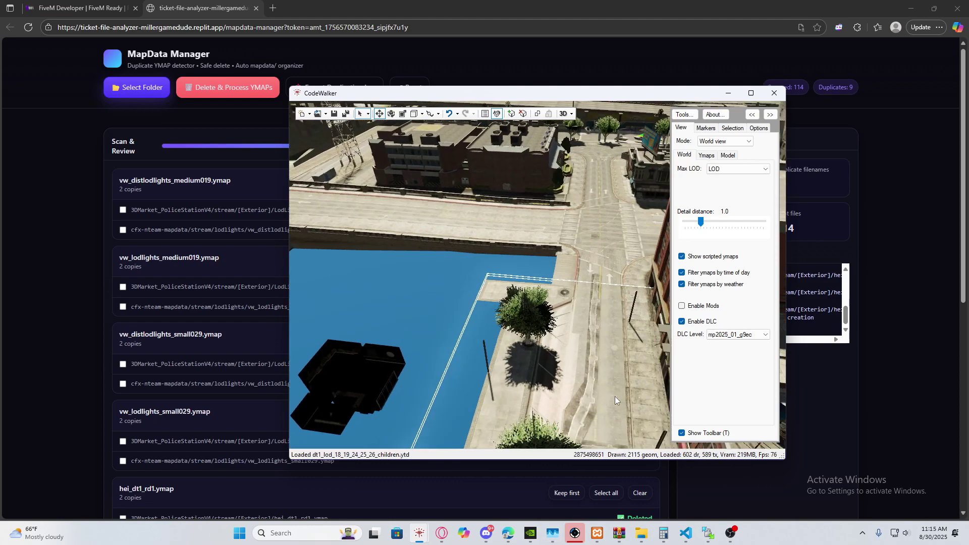
pyautogui.scroll(-5, 615, 396)
pyautogui.click(722, 170)
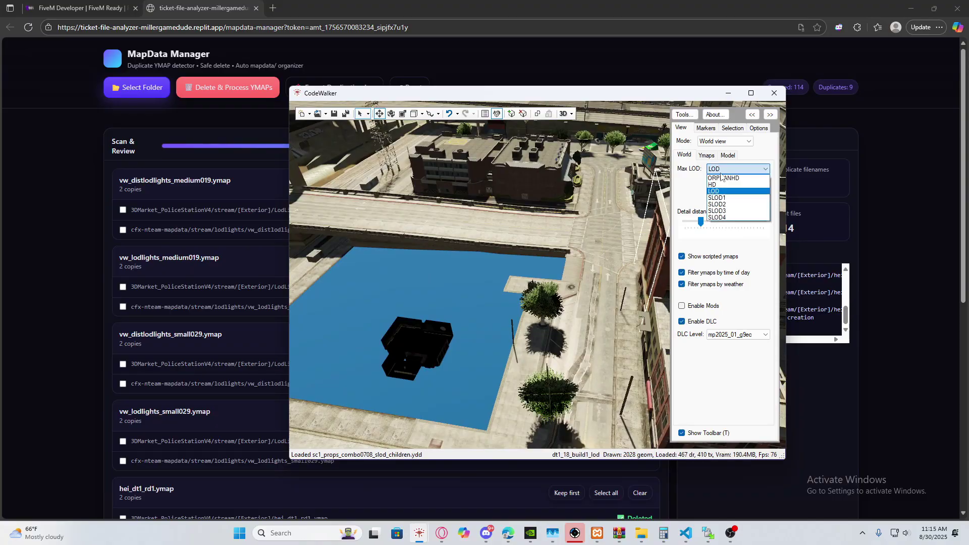
pyautogui.click(723, 178)
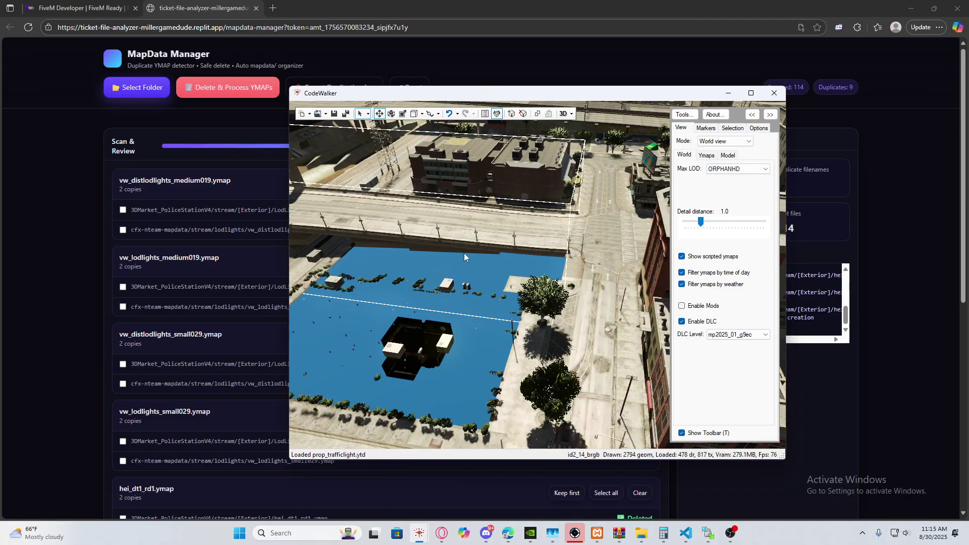
# Set the selection mode to Occlusion to examine the occluders on the police station site, and return to Entity mode.
pyautogui.moveTo(465, 253); pyautogui.dragTo(367, 252)
pyautogui.press('s')
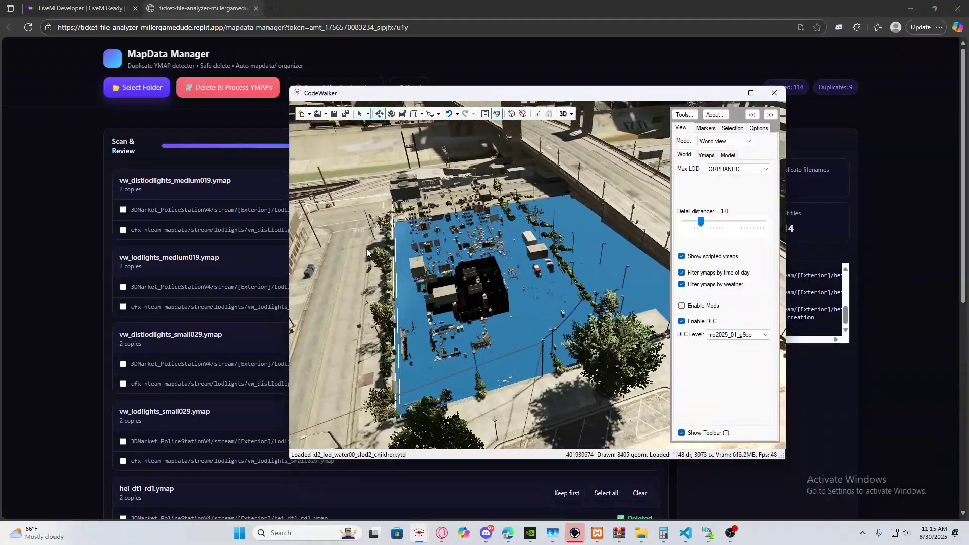
pyautogui.click(368, 114)
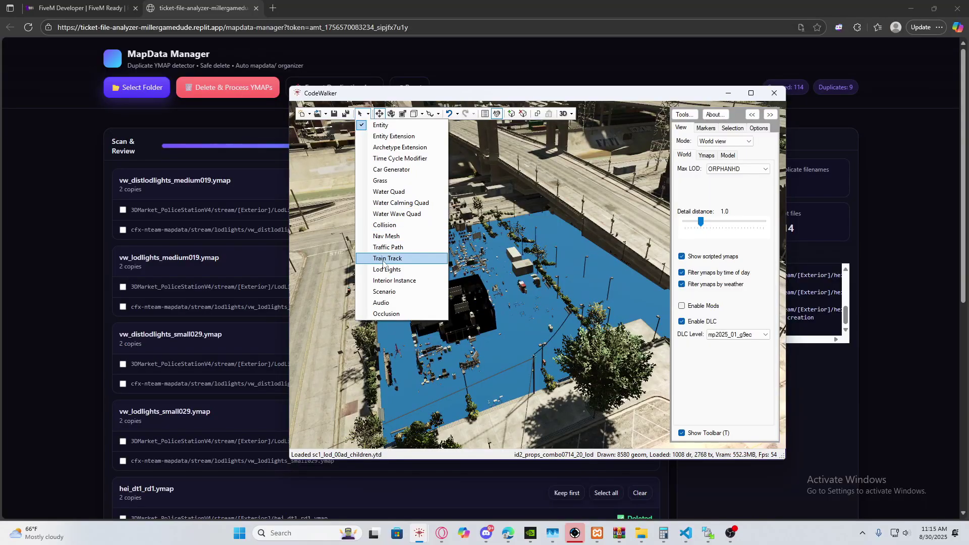
pyautogui.click(381, 318)
pyautogui.moveTo(455, 283); pyautogui.dragTo(498, 243)
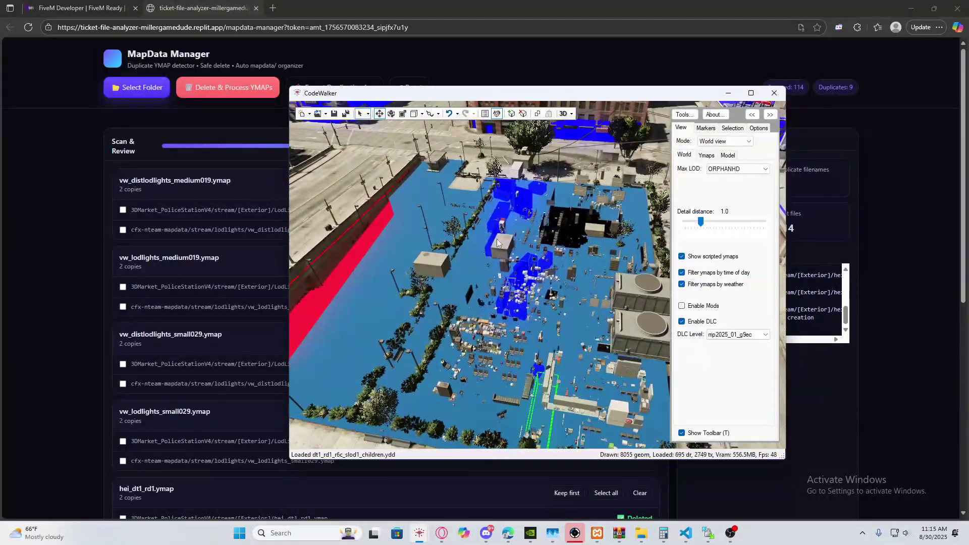
pyautogui.click(369, 115)
pyautogui.click(384, 124)
# Examine the props remaining over the cleared police station site from several sides.
pyautogui.press('a')
pyautogui.moveTo(498, 177)
pyautogui.mouseDown()
pyautogui.moveTo(475, 194)
pyautogui.moveTo(491, 179)
pyautogui.mouseUp()
pyautogui.press('s')
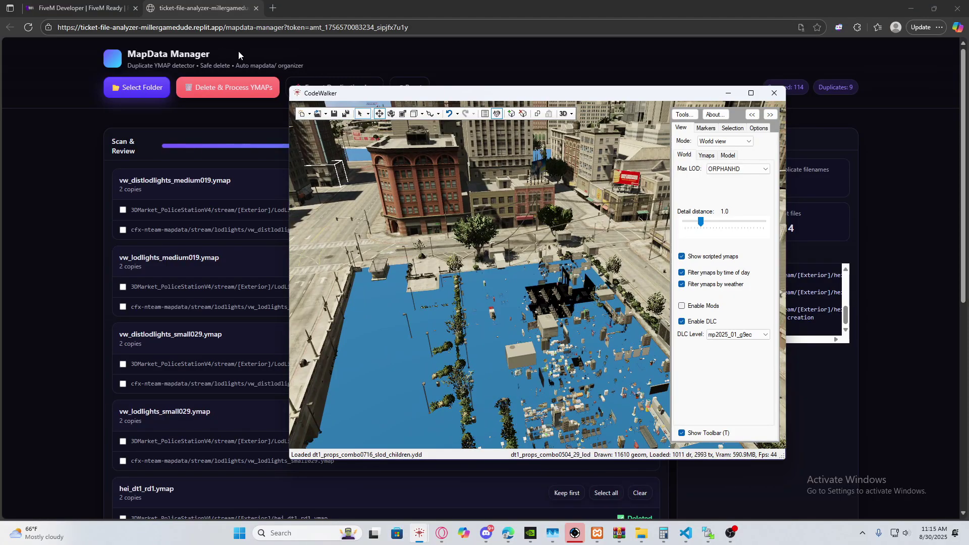
pyautogui.moveTo(401, 231); pyautogui.dragTo(470, 266)
pyautogui.press('s')
pyautogui.press('w')
pyautogui.press('s')
pyautogui.press('w')
pyautogui.press('a')
pyautogui.press('w')
pyautogui.press('d')
# Select the large beige box prop floating above the police station site and move it below the ground.
pyautogui.click(469, 266)
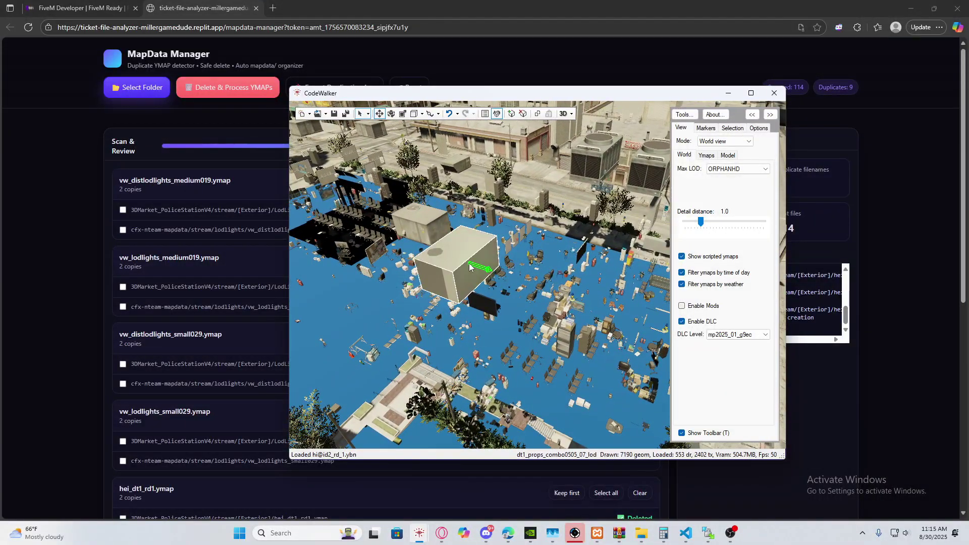
pyautogui.rightClick(470, 266)
pyautogui.press('s')
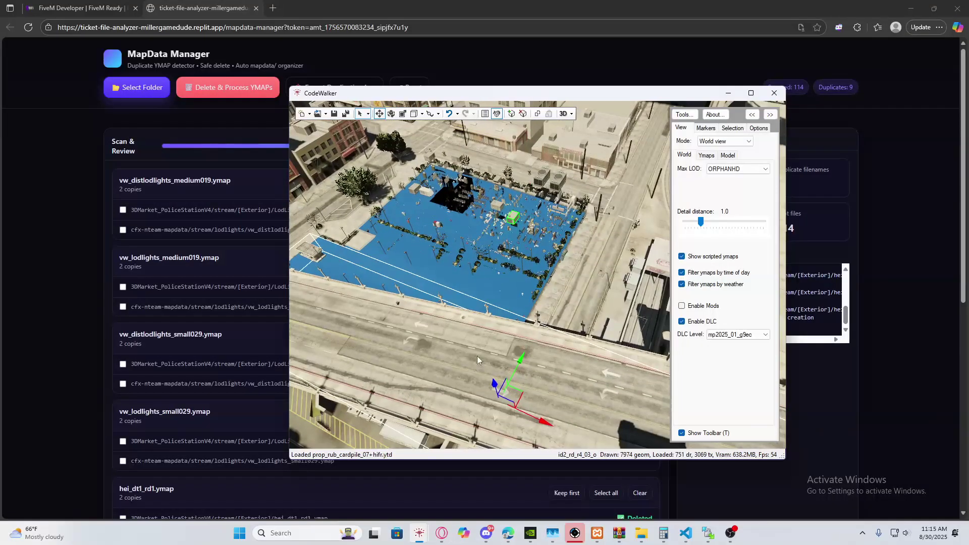
pyautogui.press('w')
pyautogui.moveTo(509, 437); pyautogui.dragTo(489, 371)
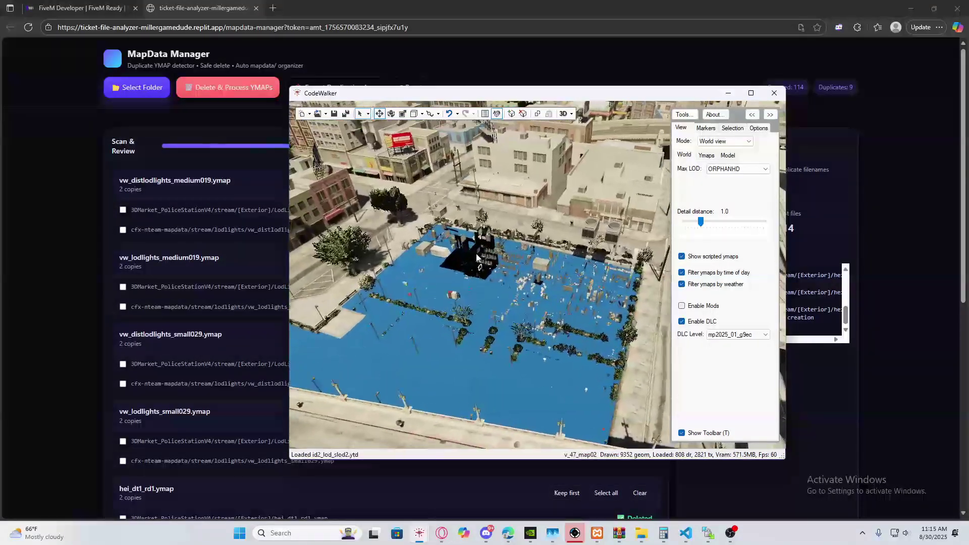